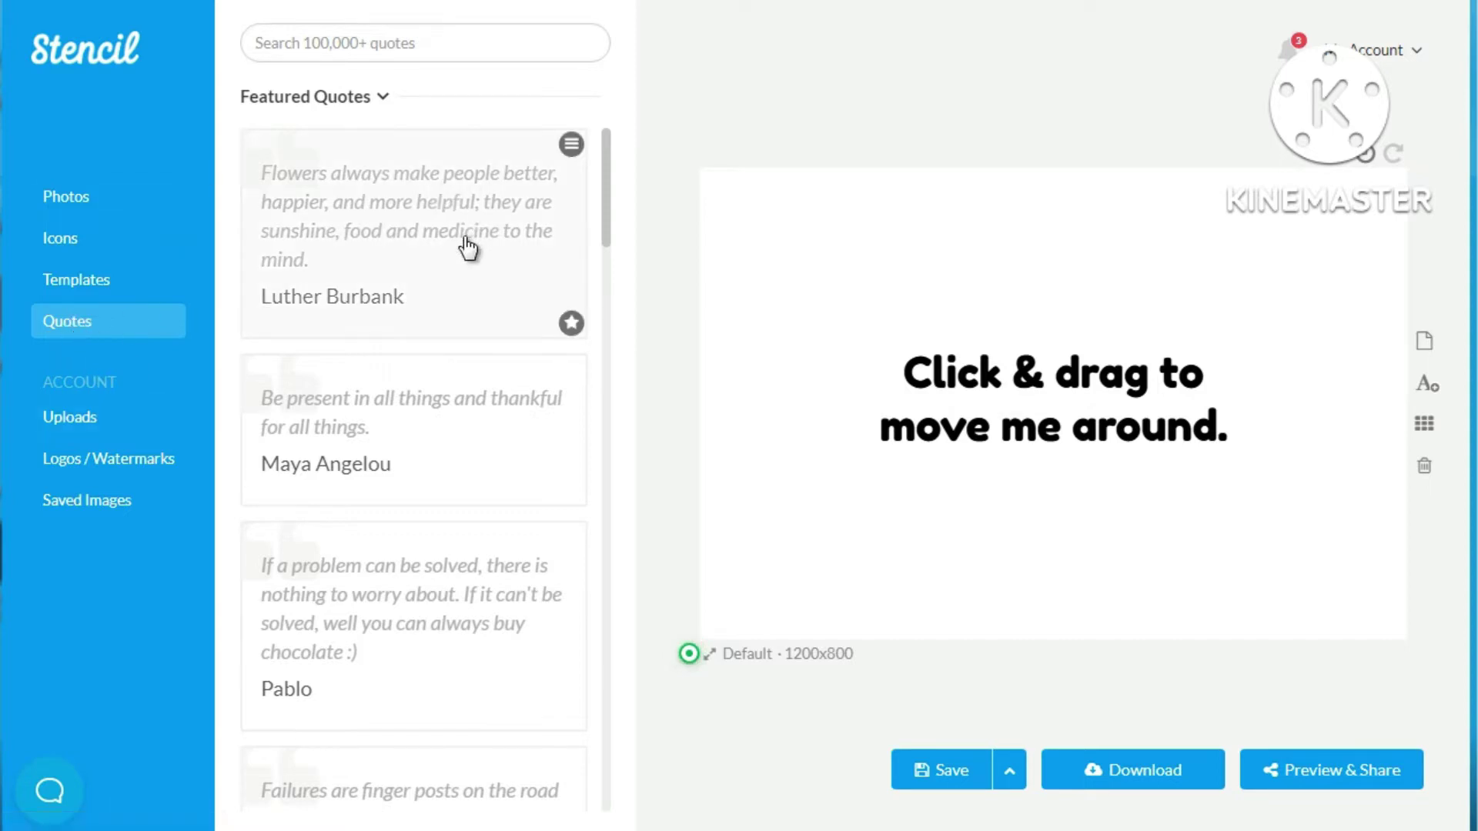
# Search the quotes library for "business"
pyautogui.click(103, 210)
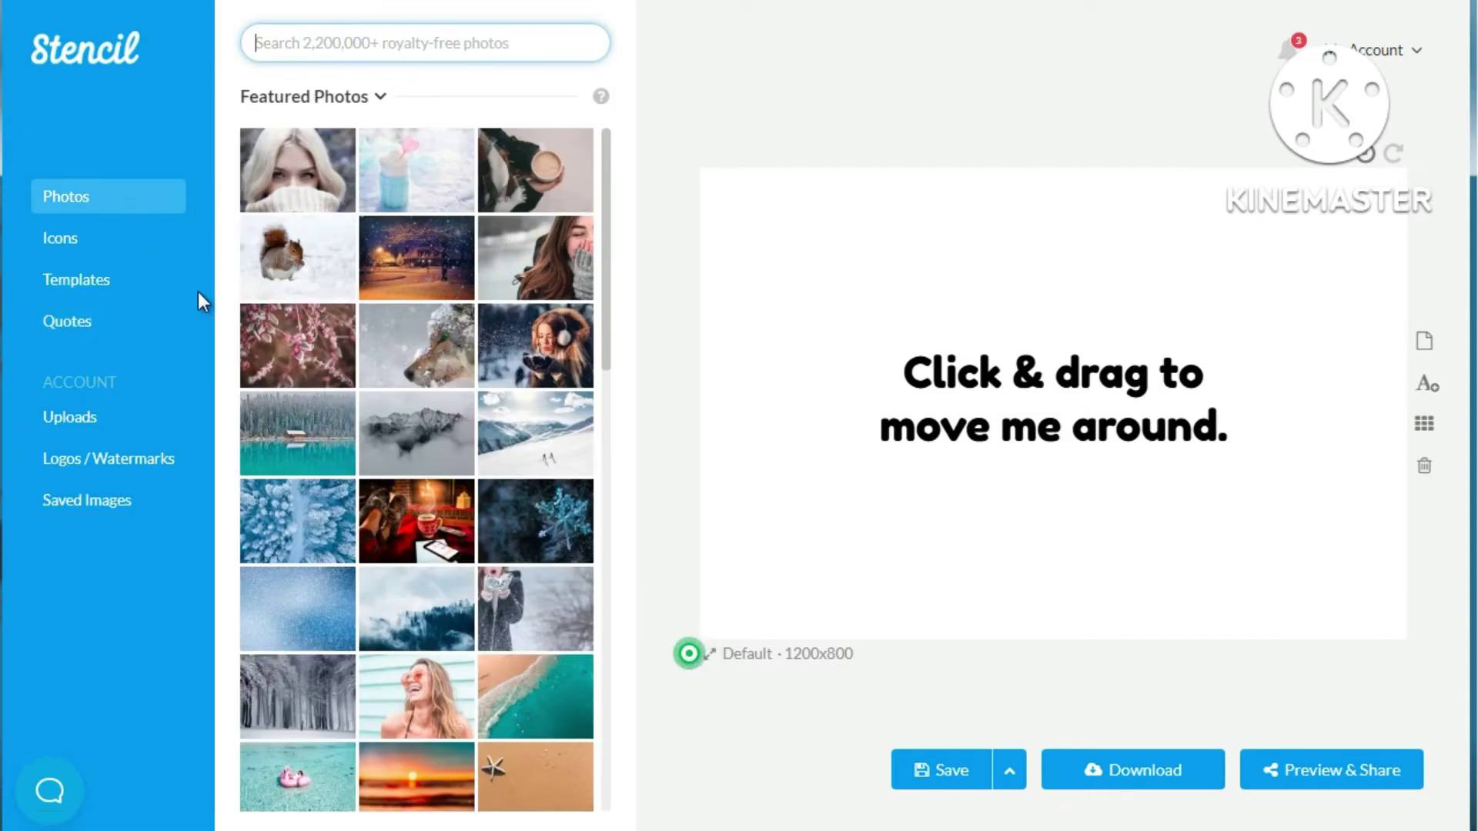
pyautogui.click(94, 329)
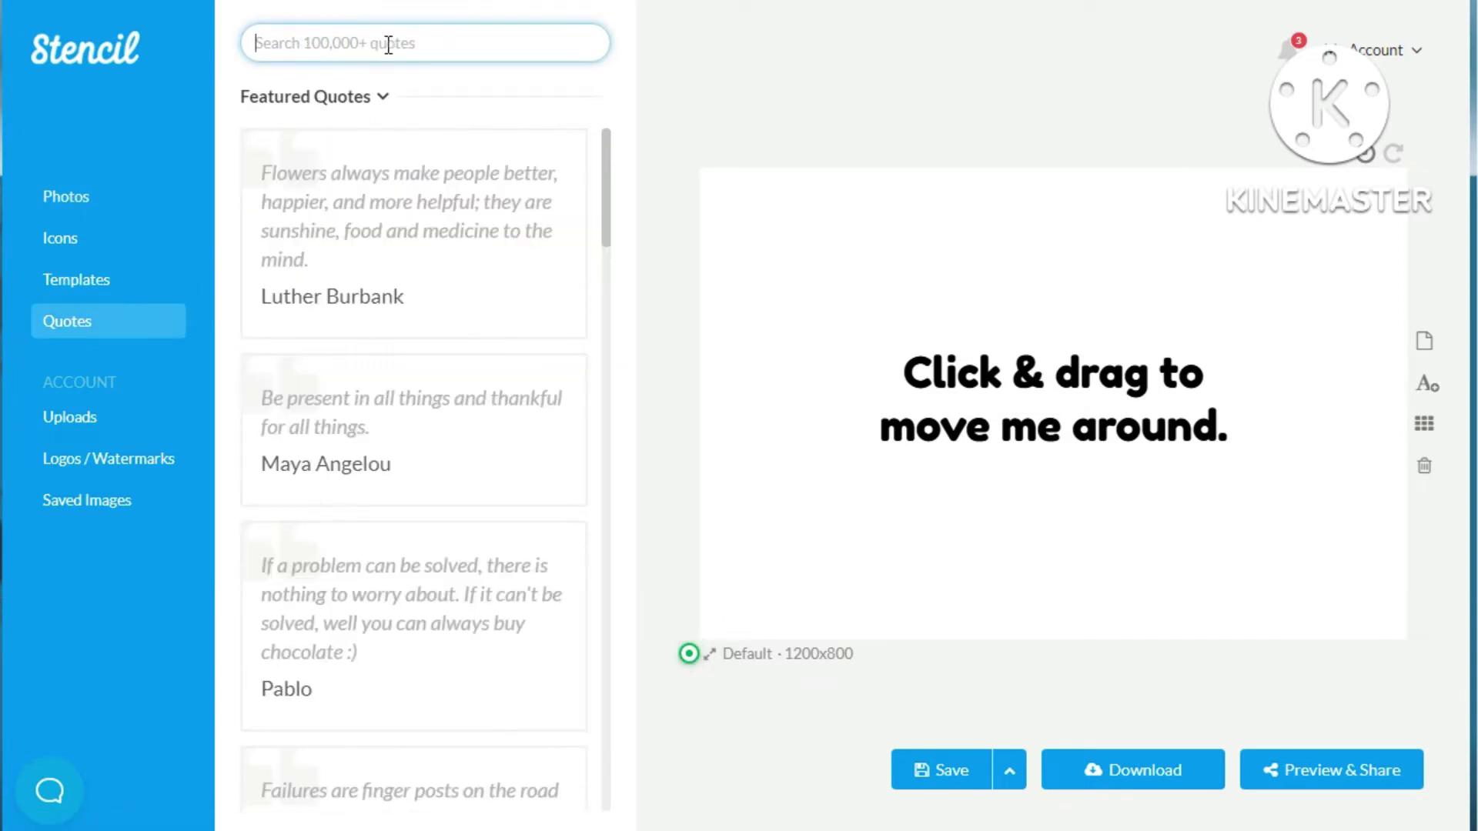
pyautogui.write('business')
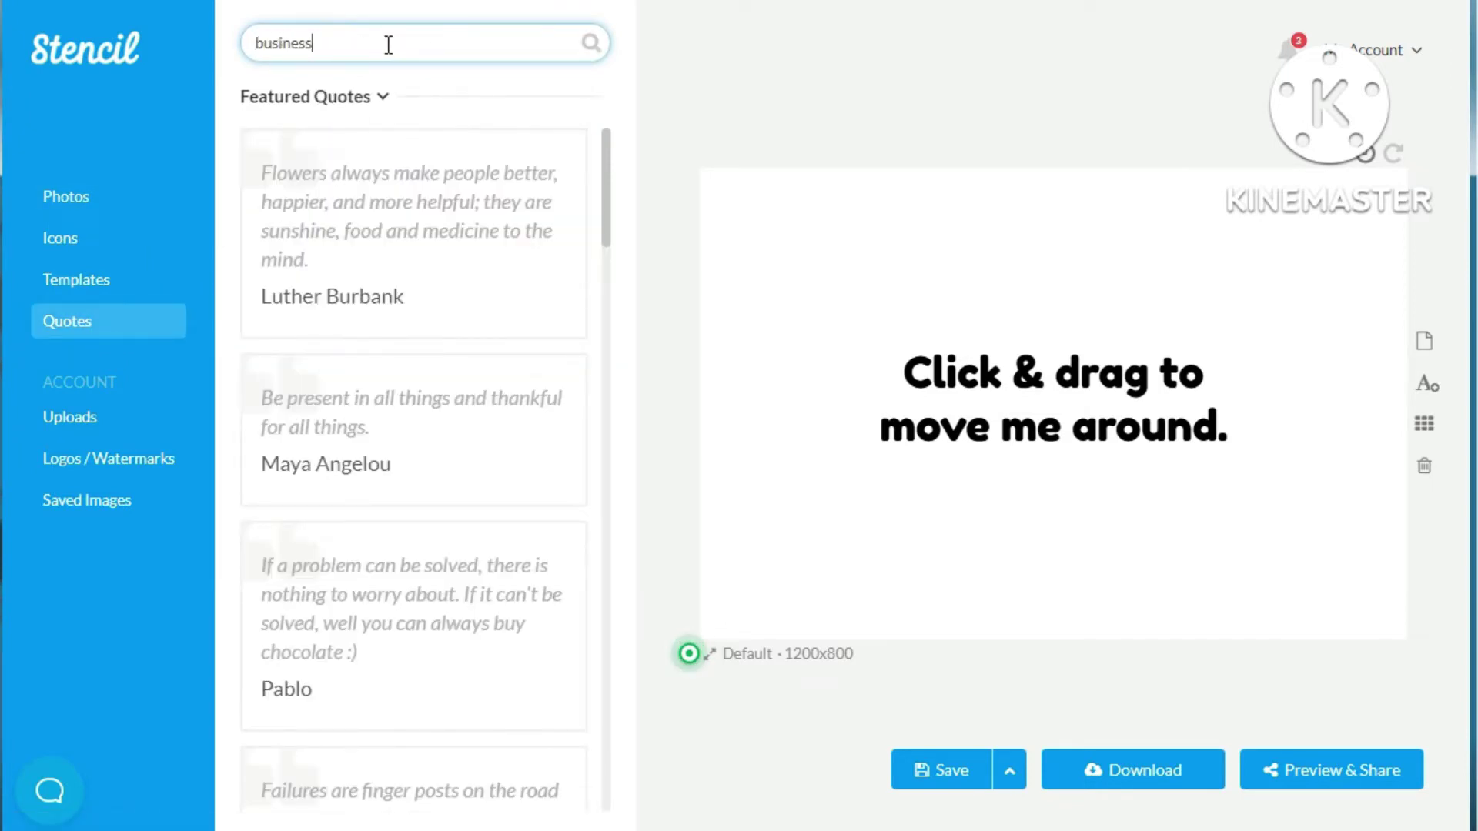
pyautogui.press('Return')
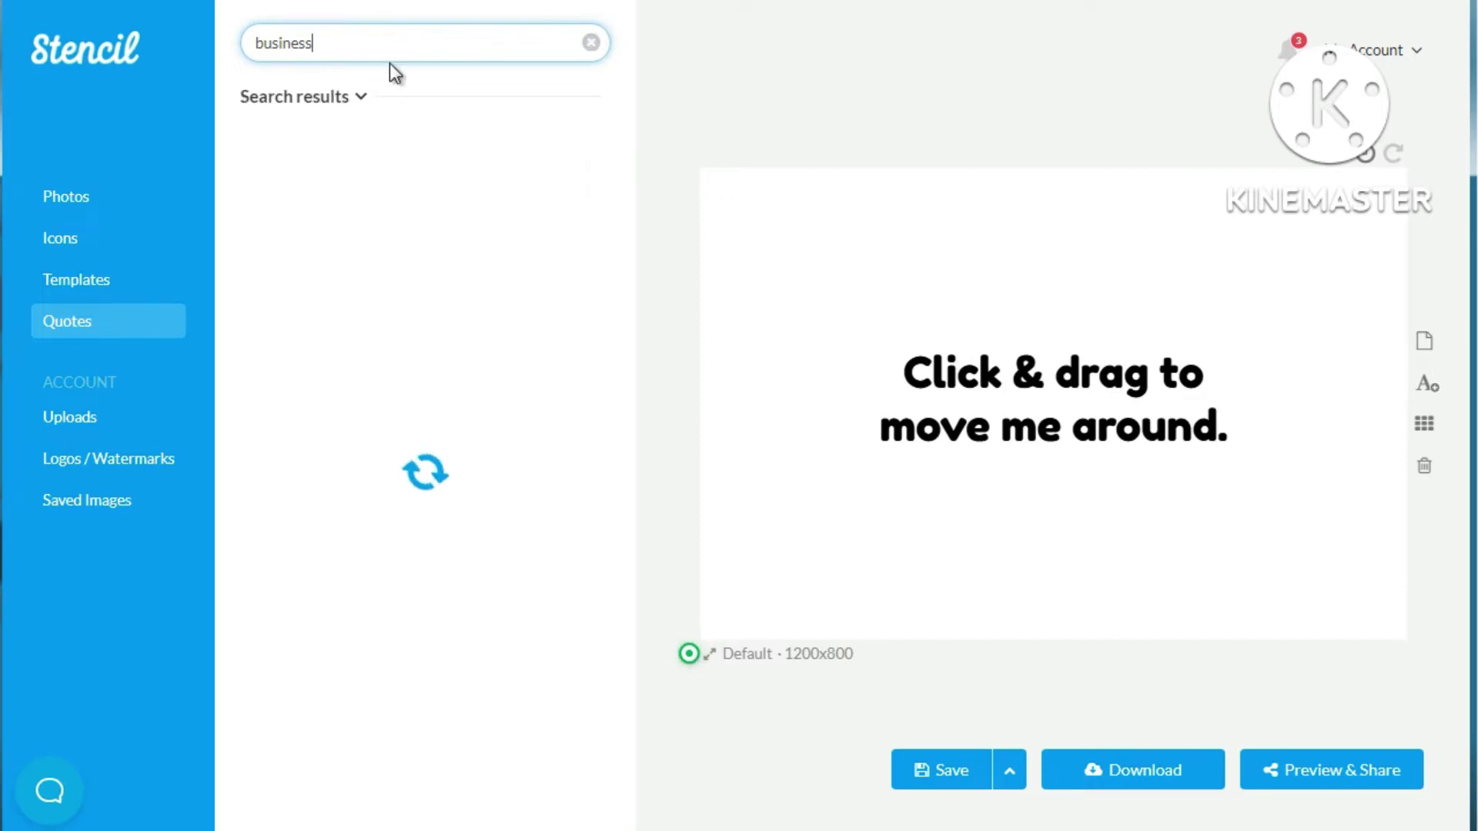
# Browse the business quotes and add the one beginning "Businesses, like babies and books" to the canvas
pyautogui.scroll(-4, 610, 248)
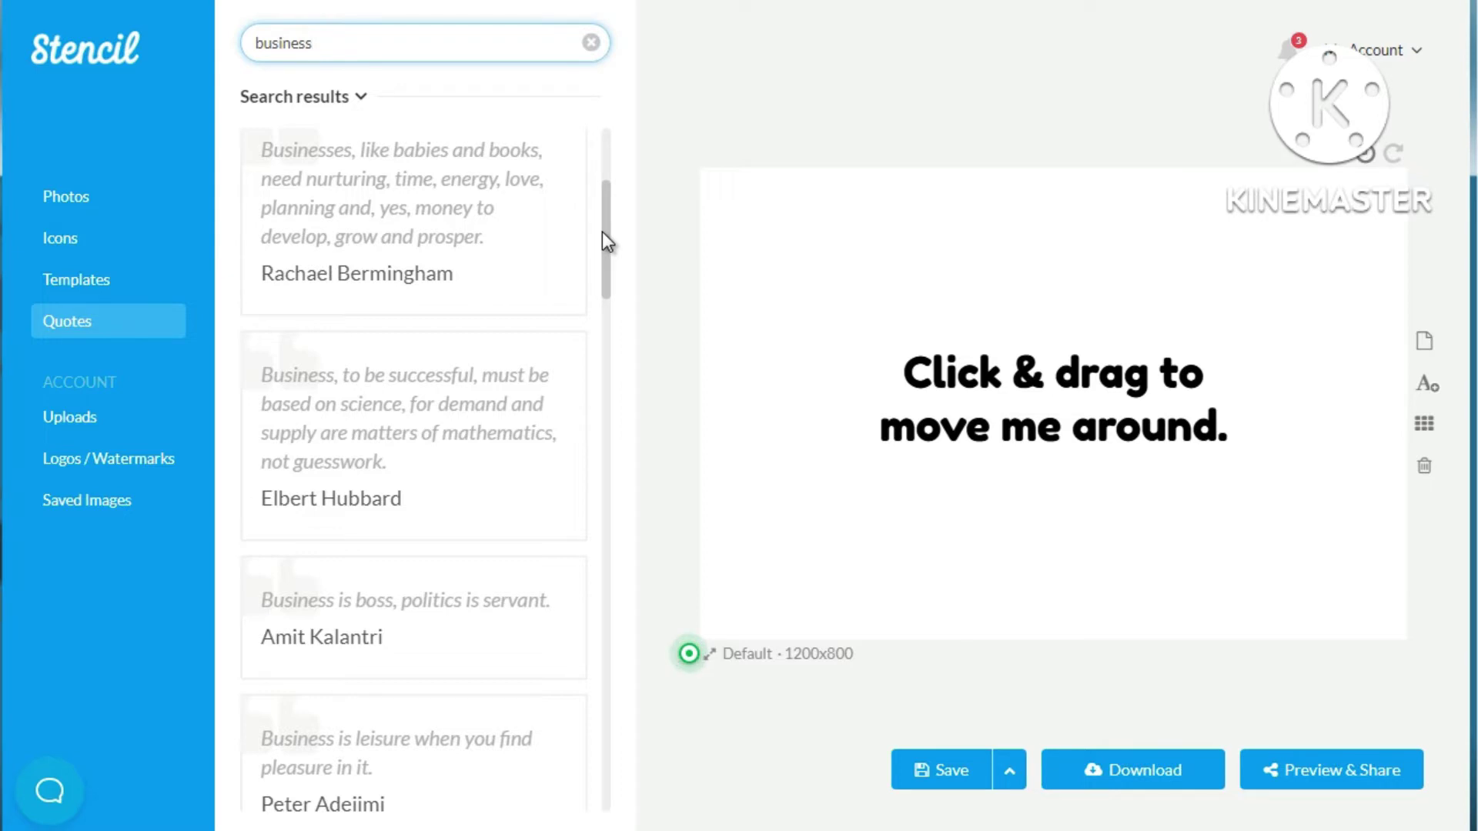
pyautogui.scroll(-2, 602, 254)
pyautogui.scroll(-4, 602, 271)
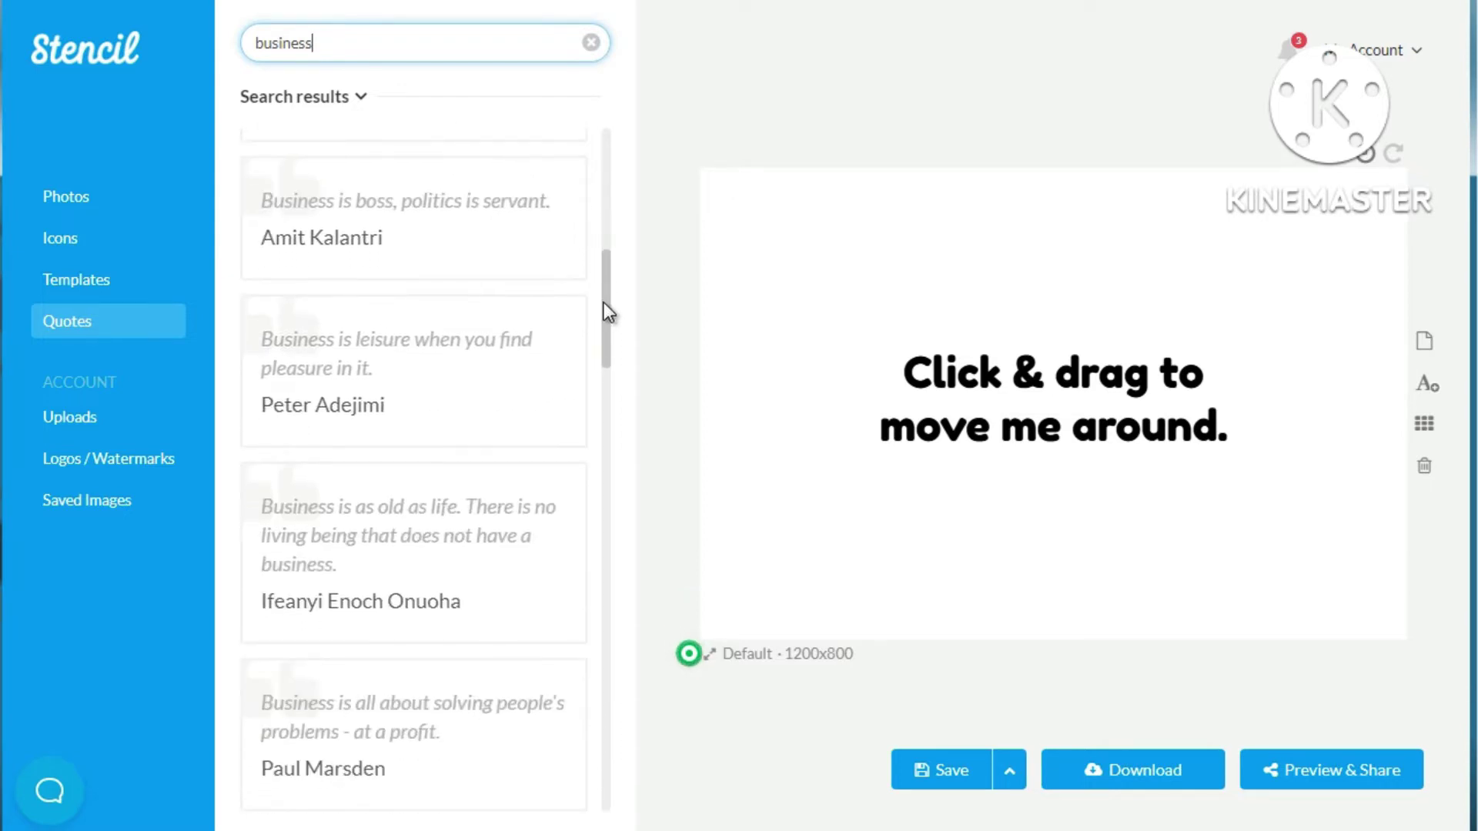
pyautogui.moveTo(604, 302); pyautogui.dragTo(597, 216)
pyautogui.moveTo(408, 284)
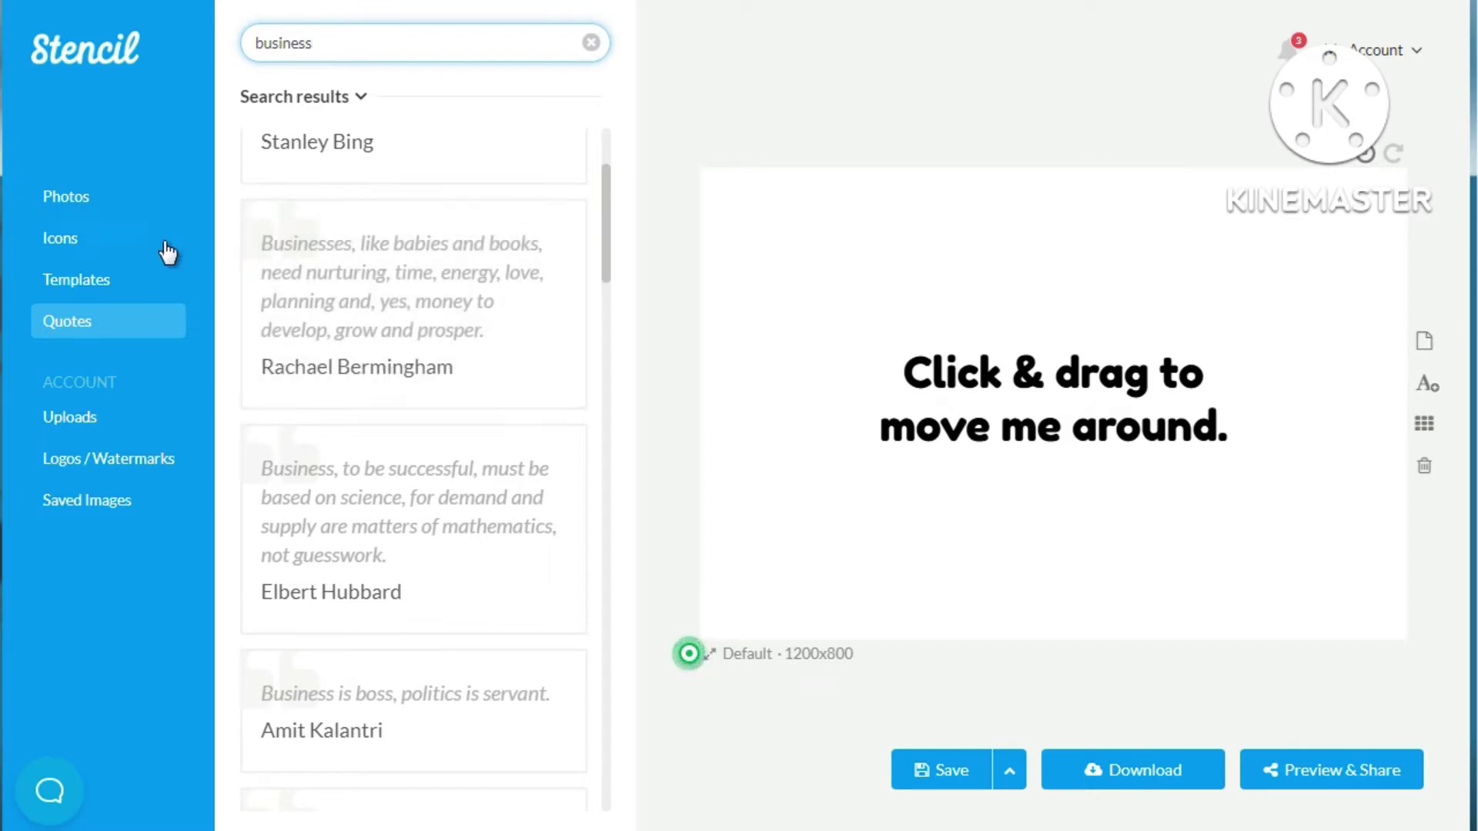
pyautogui.click(339, 282)
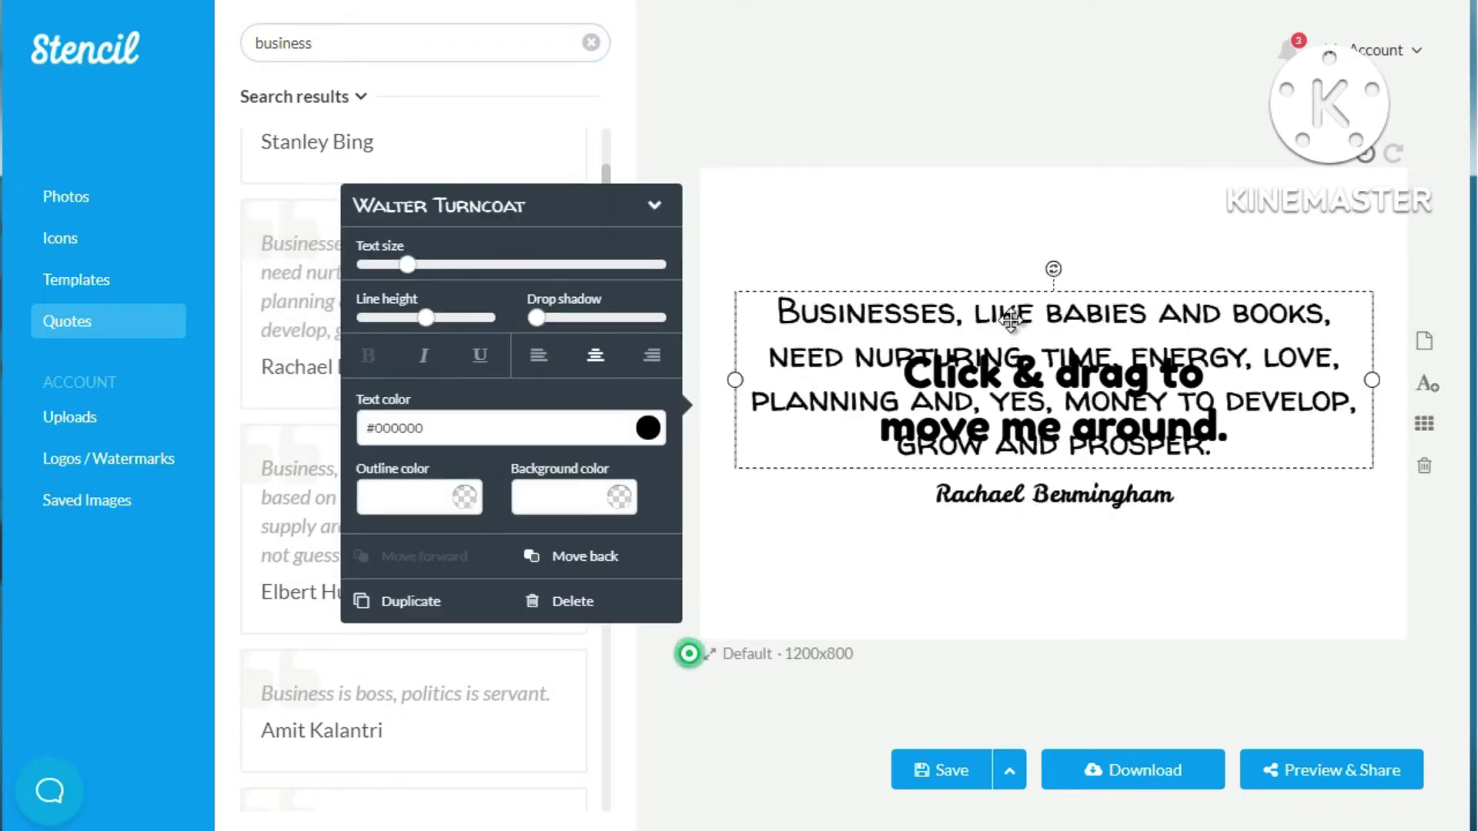
# Delete the placeholder text "Click & drag to move me around." from behind the quote and position the quote just above its author name
pyautogui.moveTo(1001, 308); pyautogui.dragTo(994, 210)
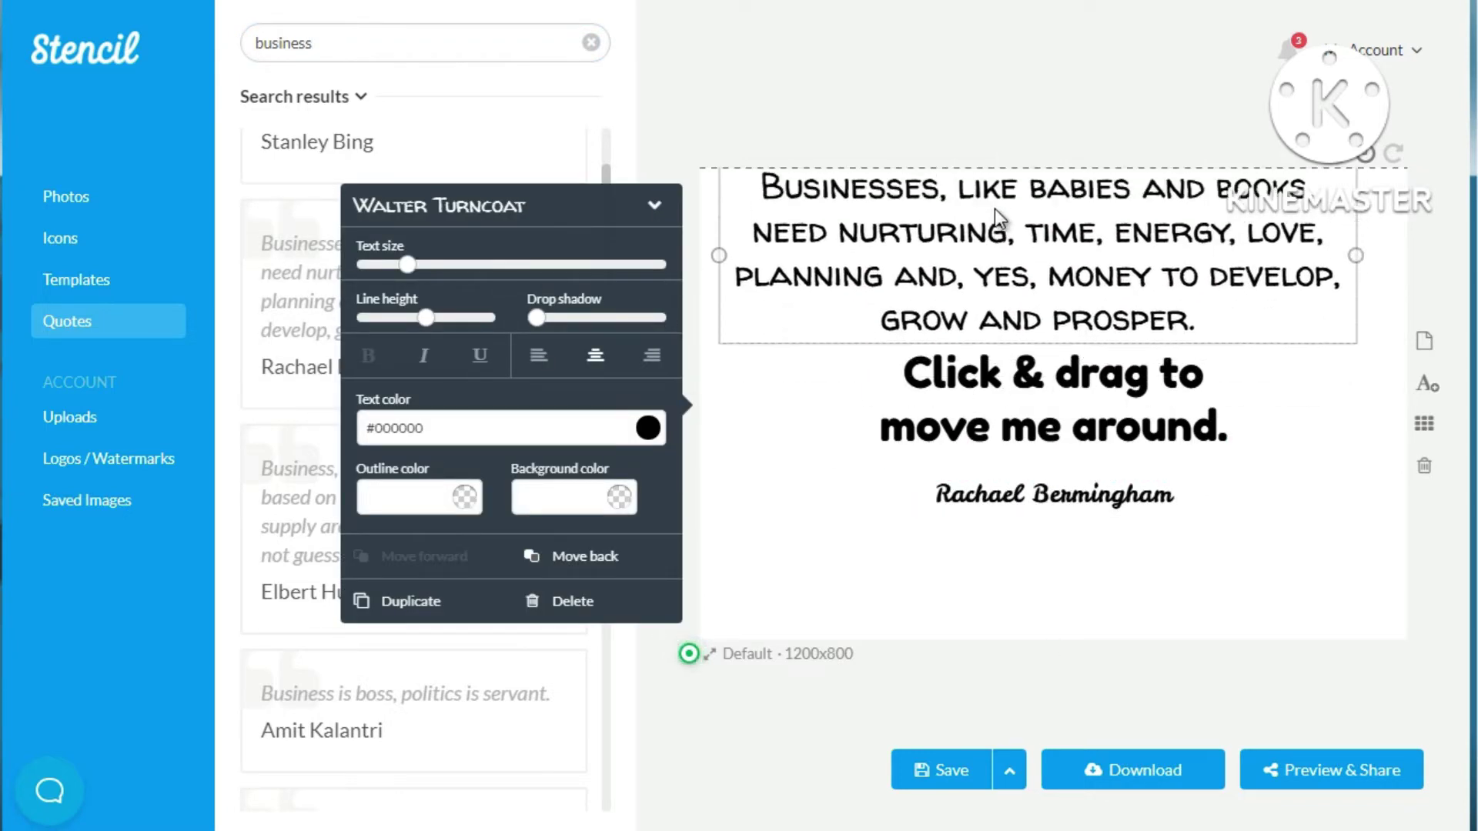
pyautogui.click(1028, 404)
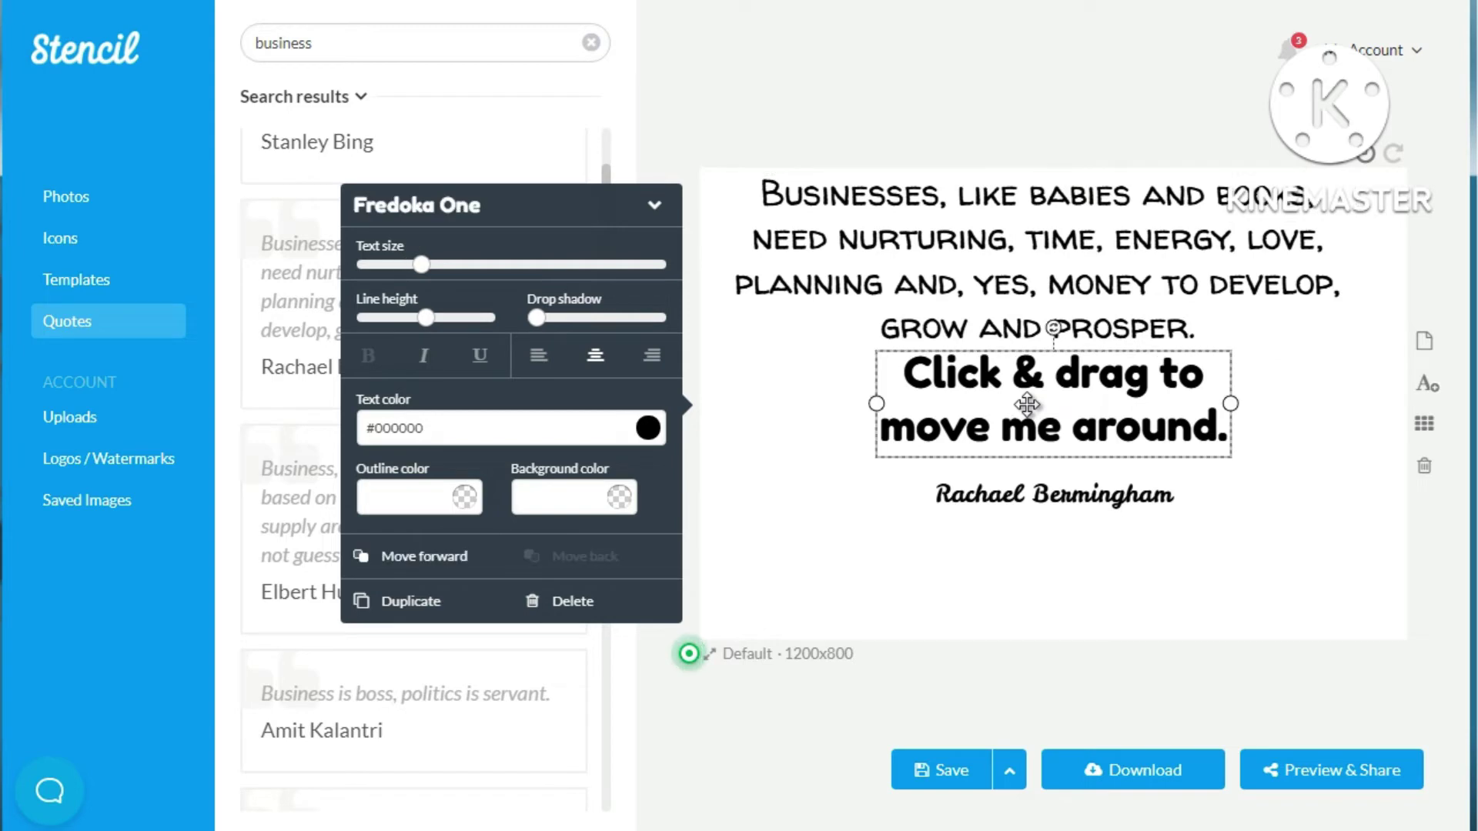
pyautogui.press('Delete')
pyautogui.moveTo(1041, 294); pyautogui.dragTo(1043, 407)
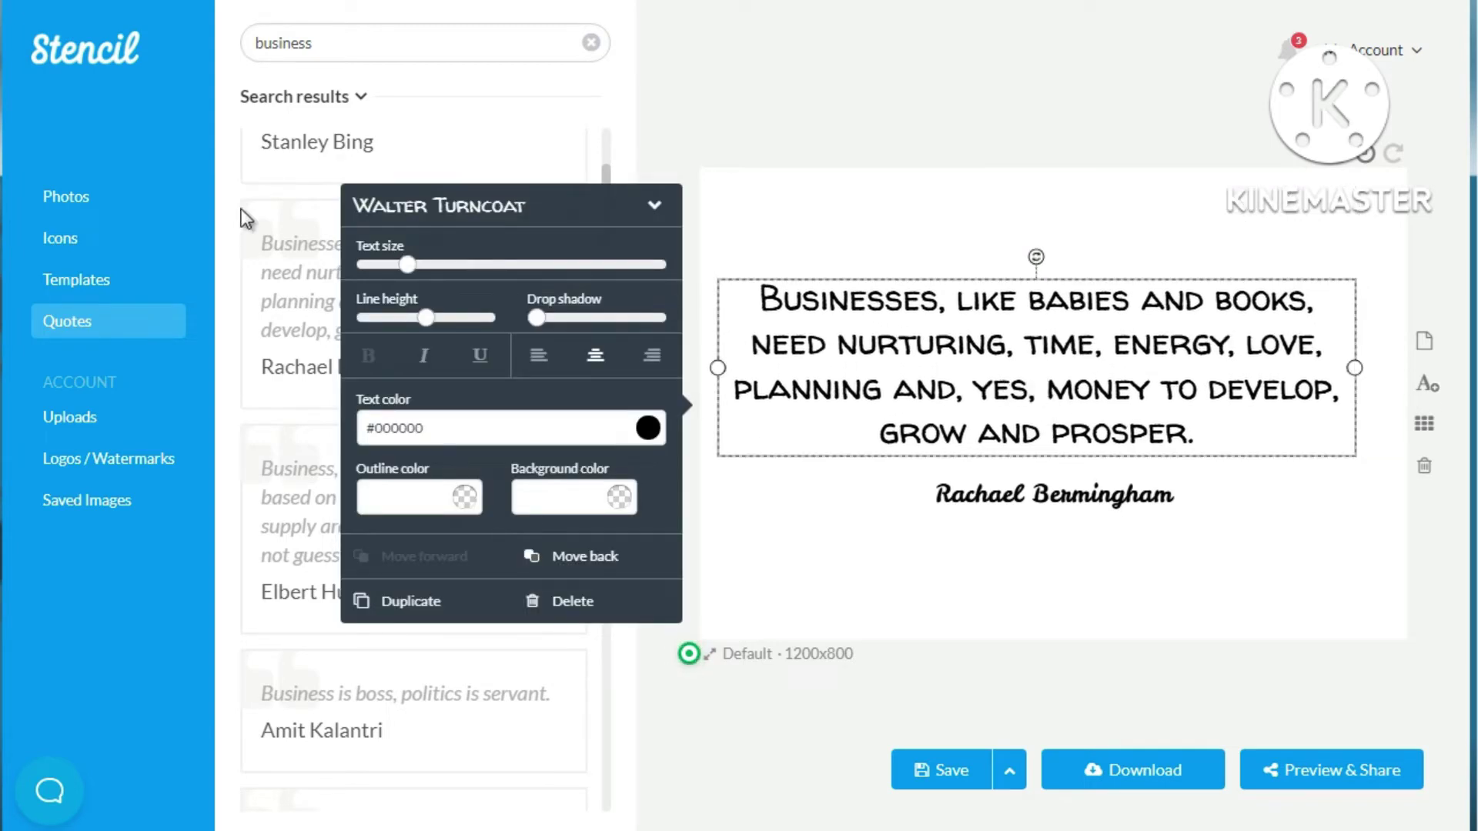
# Search the royalty-free photos for "business woman"
pyautogui.click(137, 208)
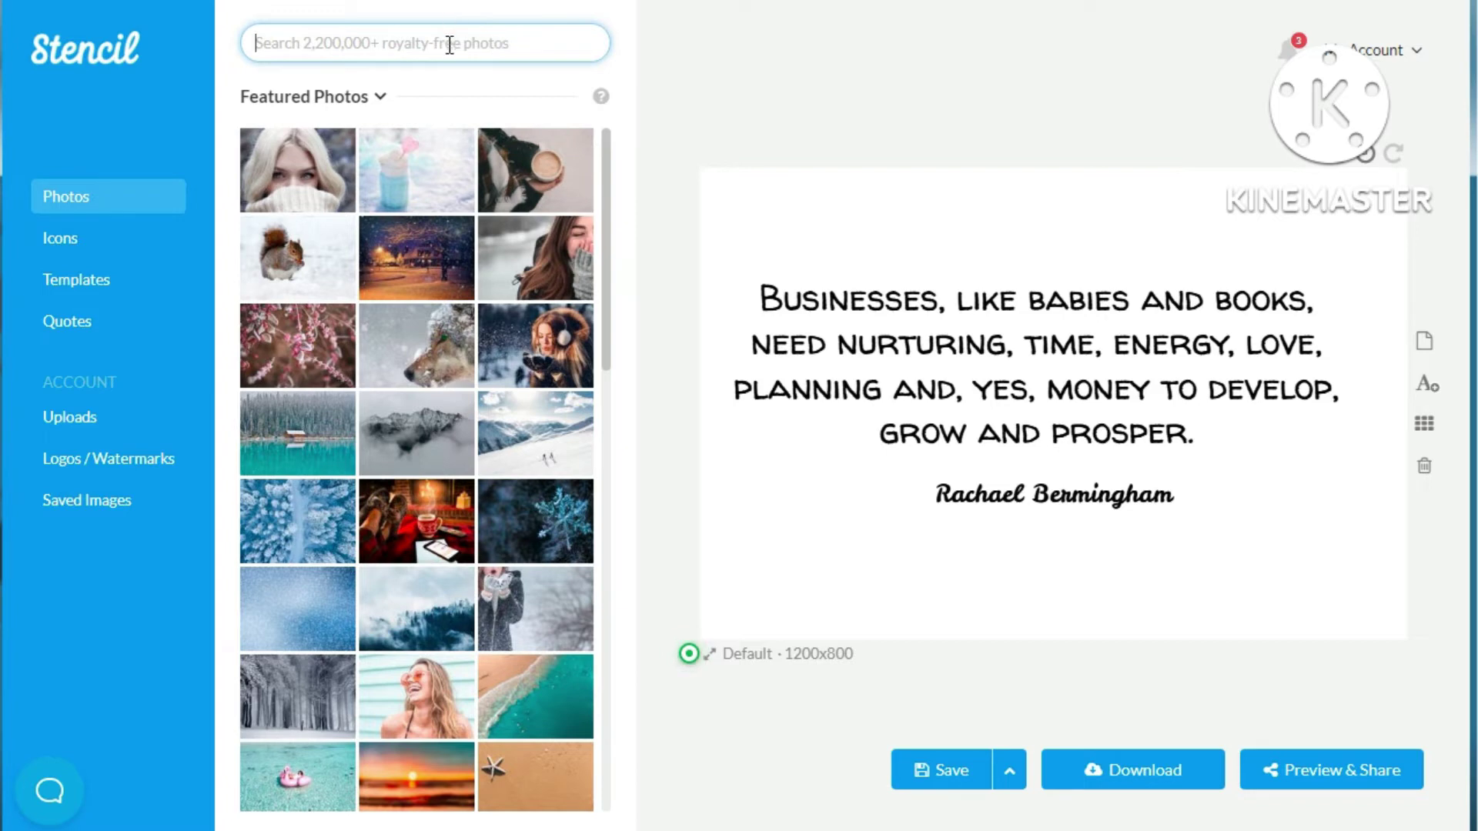
pyautogui.write('b')
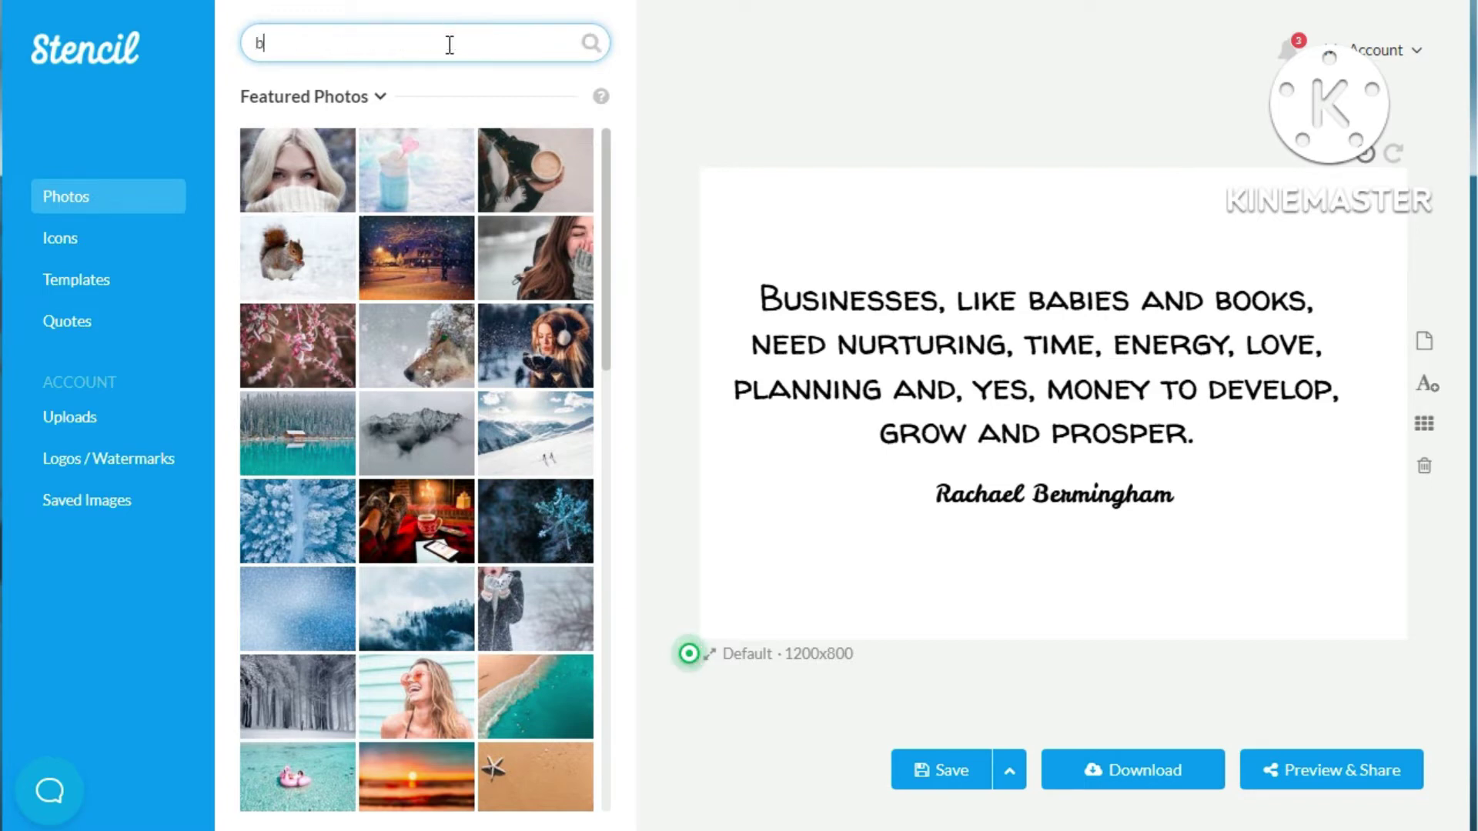
pyautogui.write('usiness woman')
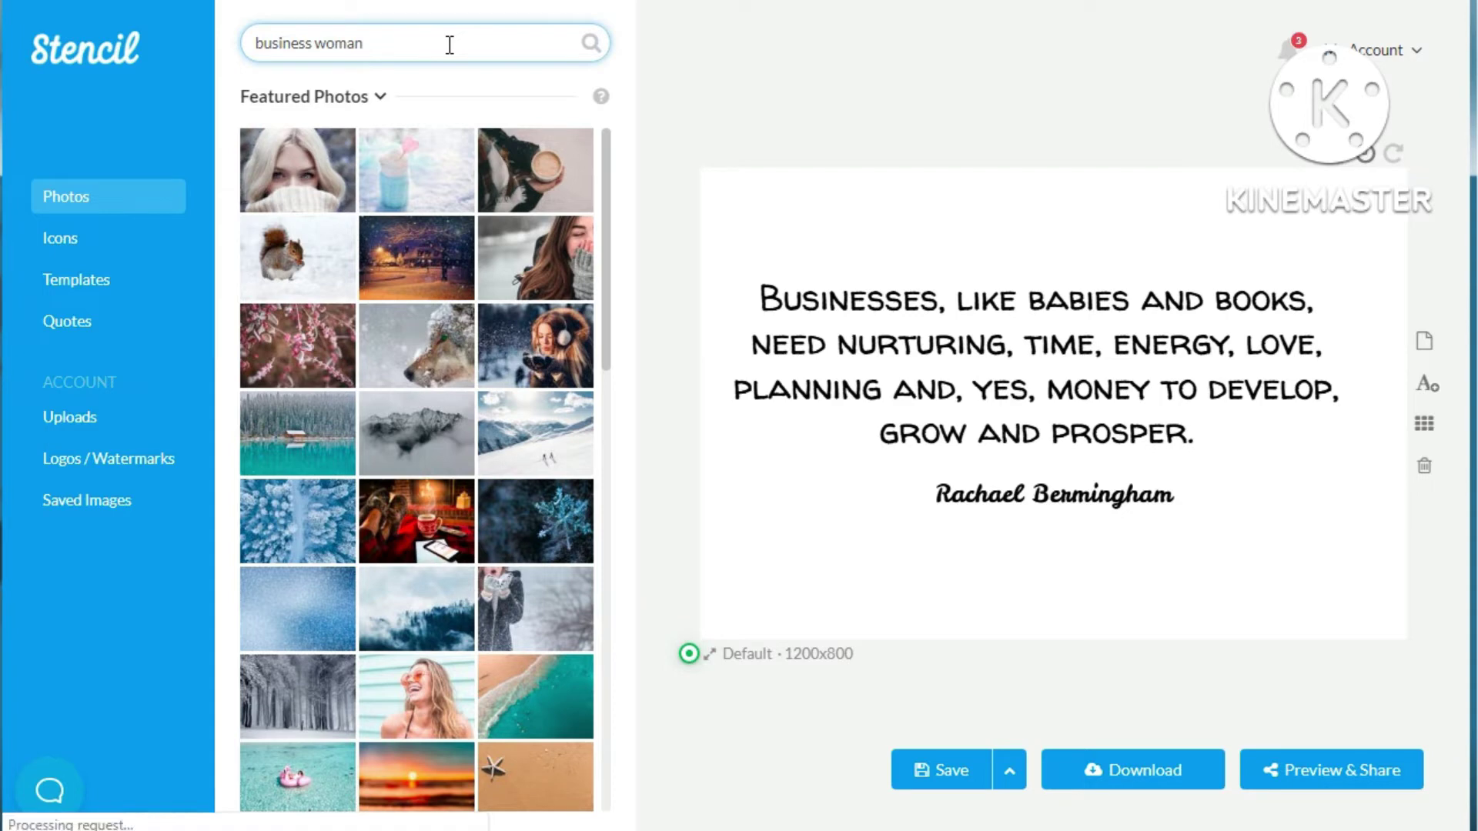
pyautogui.press('Return')
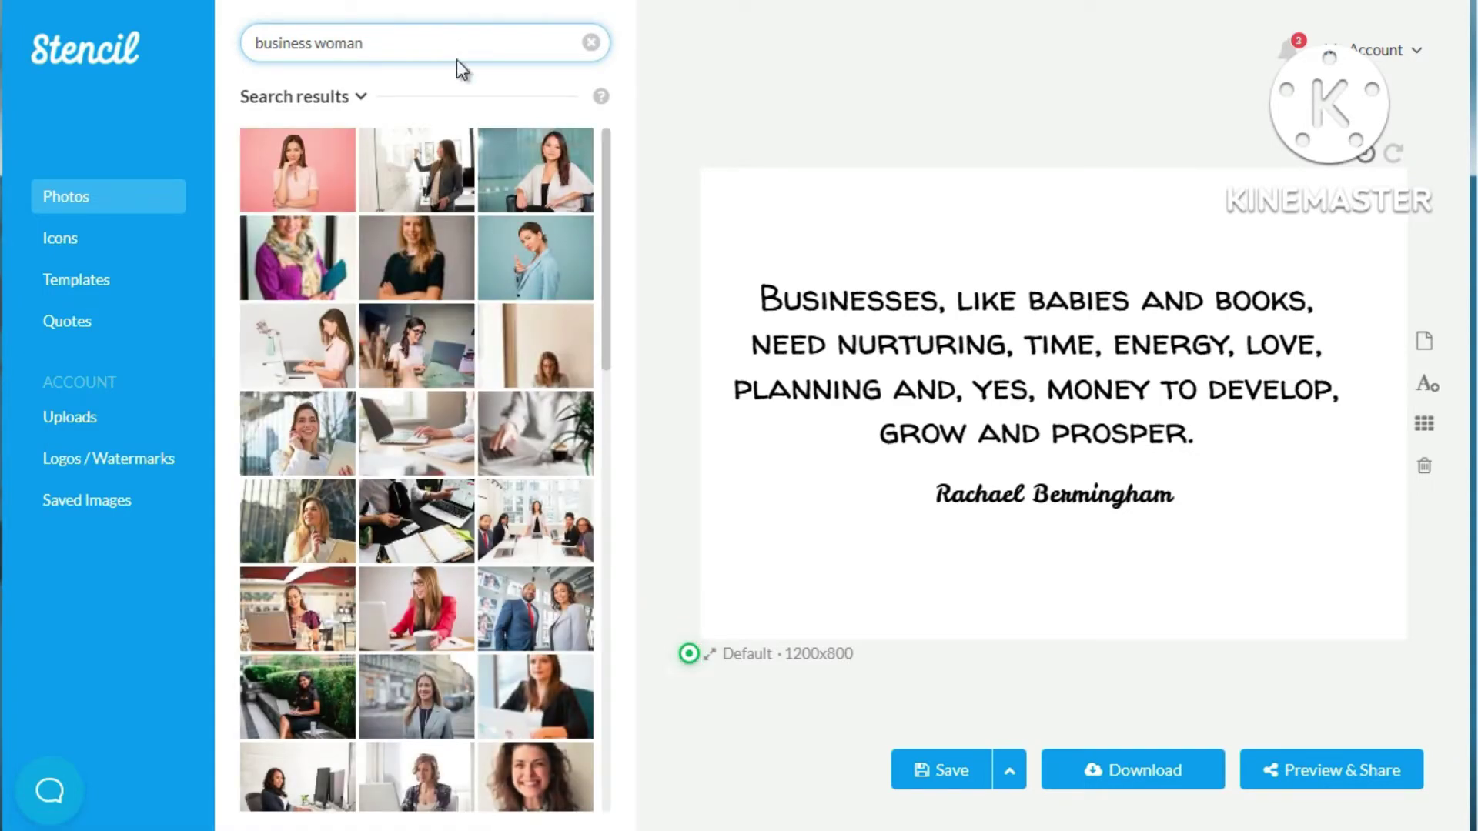
# Set the photo of the woman in a red jacket with a laptop and mug as the canvas background
pyautogui.click(599, 168)
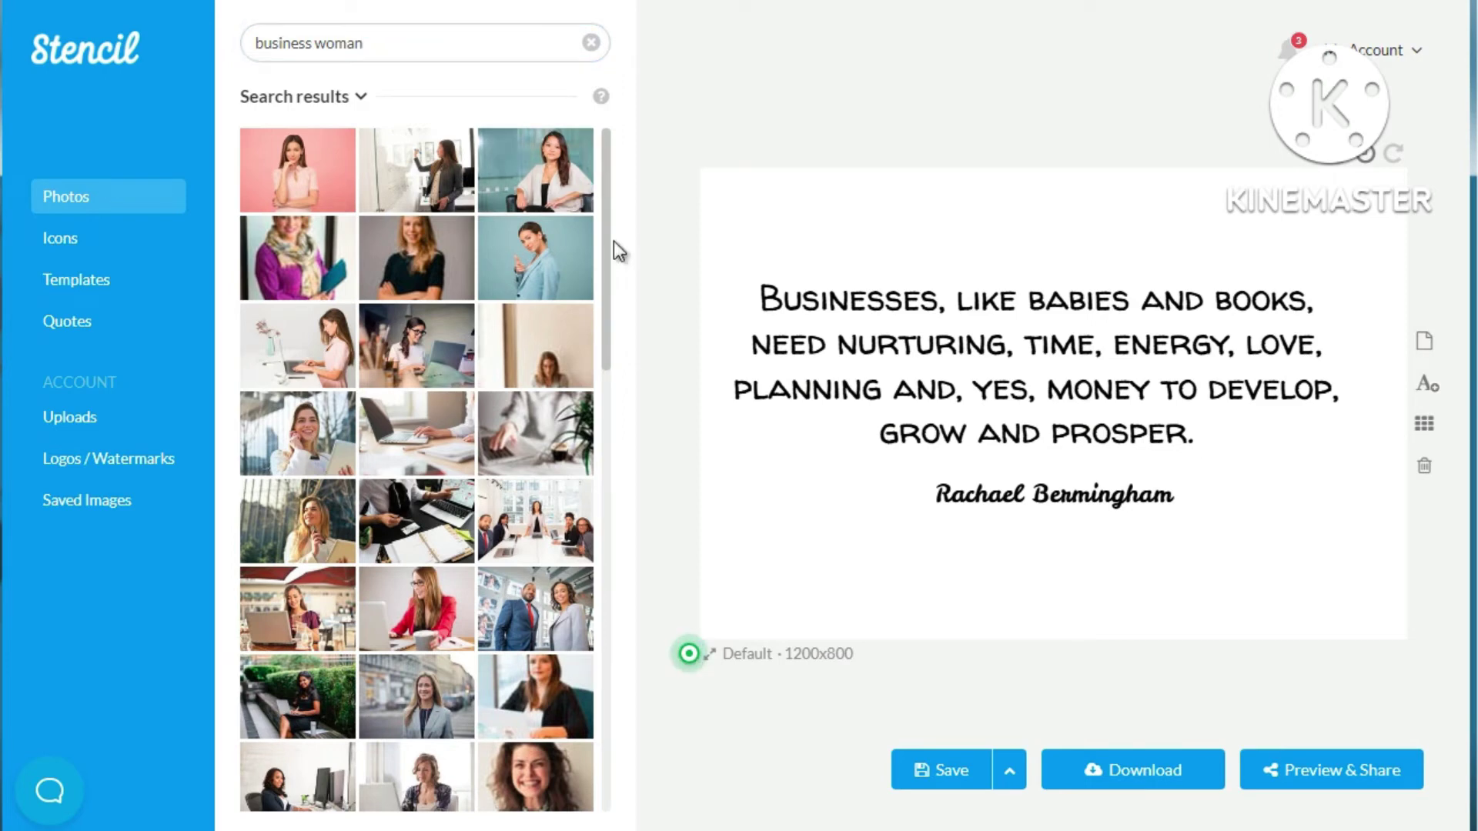
pyautogui.moveTo(609, 247); pyautogui.dragTo(612, 324)
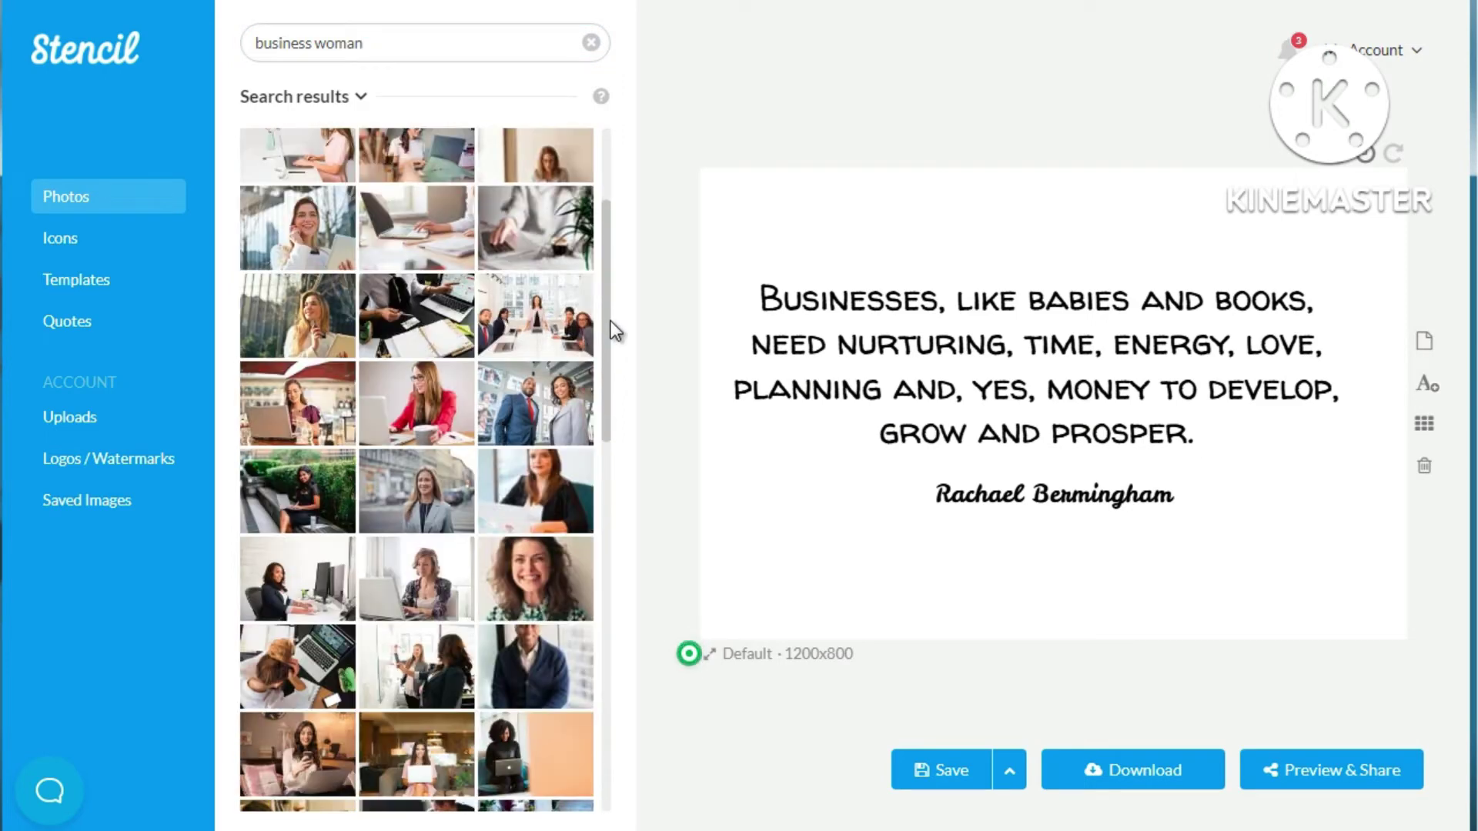
pyautogui.moveTo(582, 501)
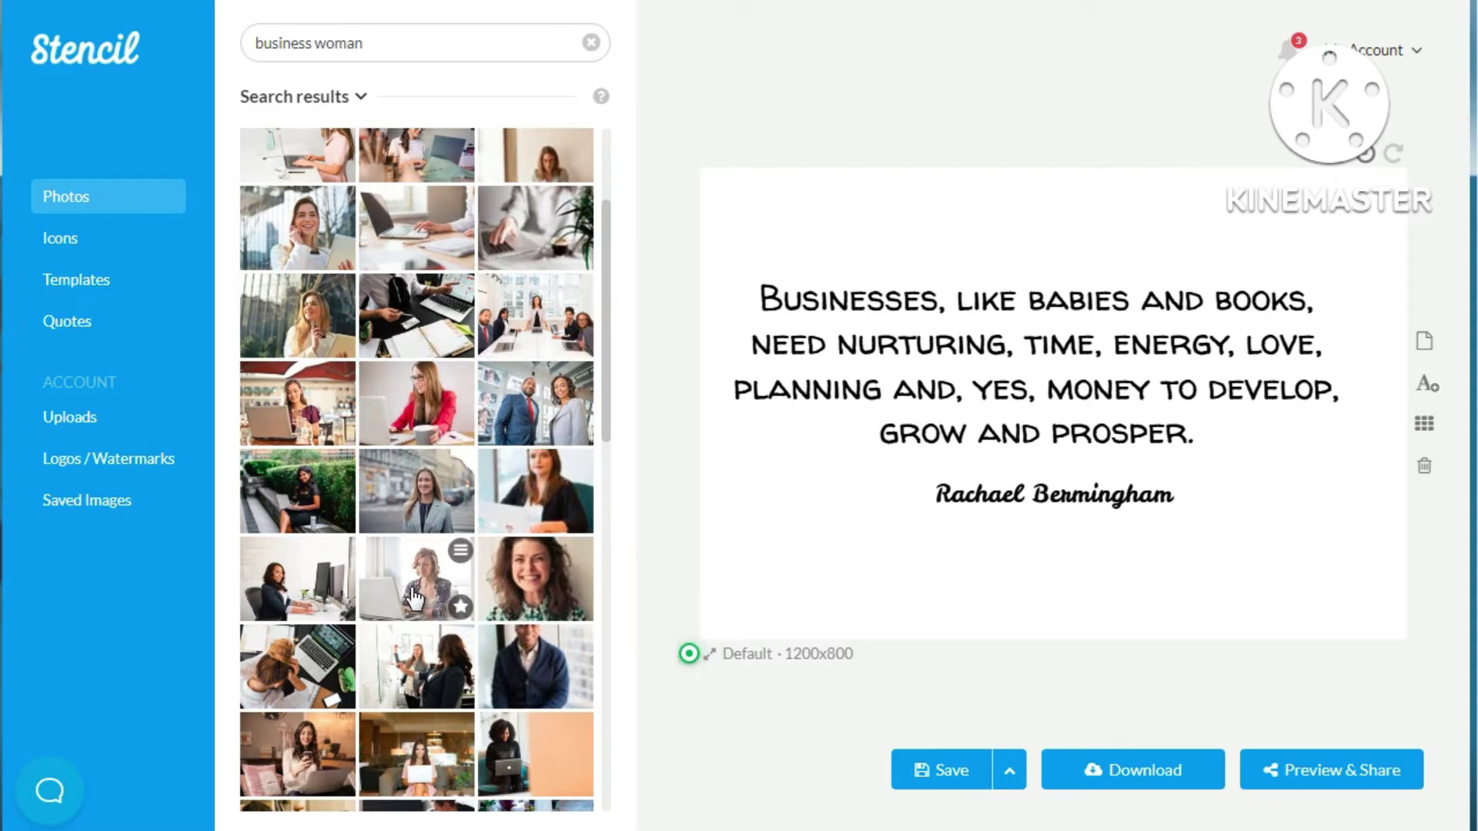
pyautogui.click(427, 420)
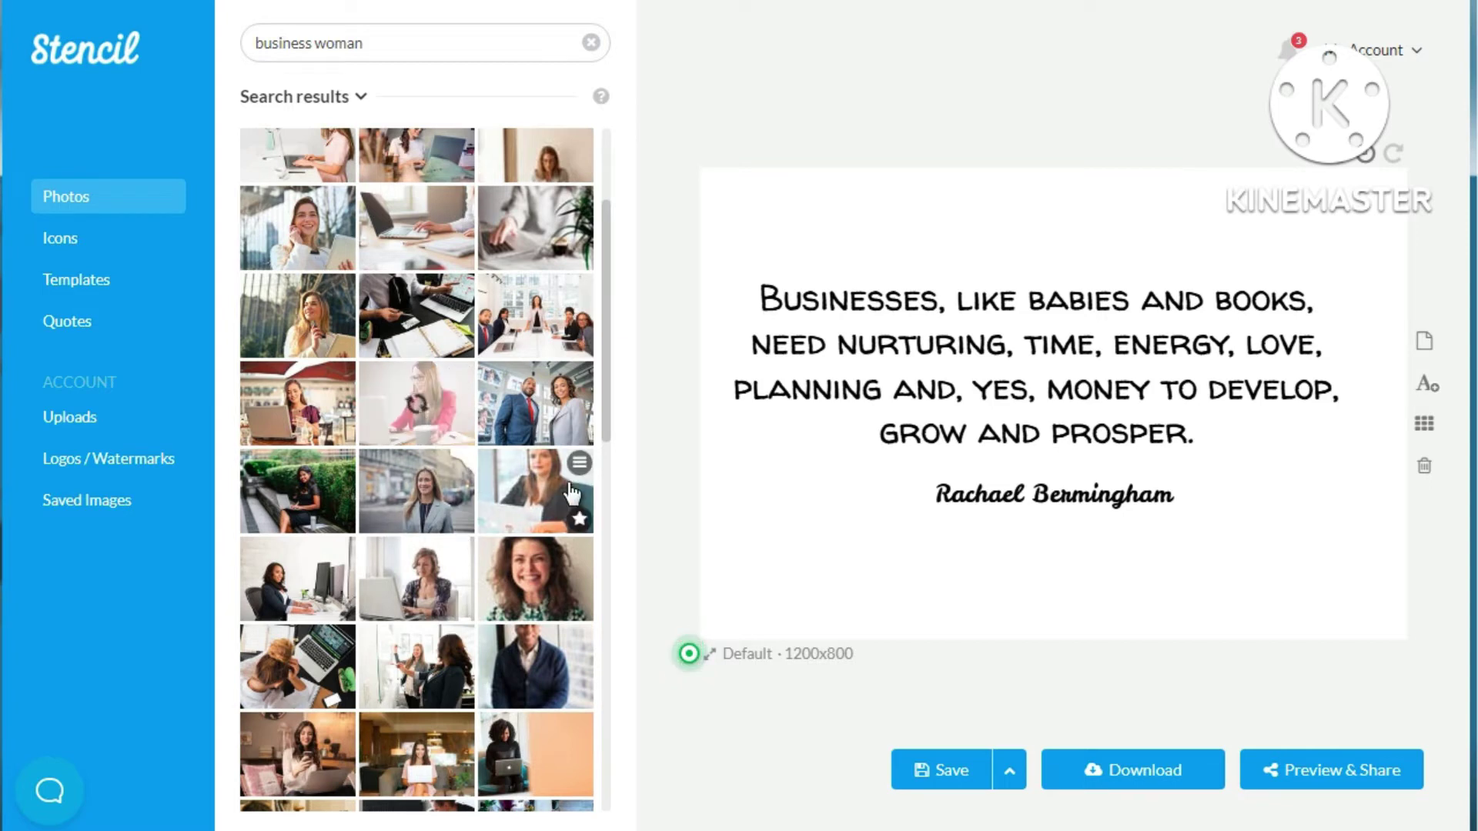
# Narrow the quote into a column on the empty area beside the woman and place the author name beneath it
pyautogui.click(974, 365)
pyautogui.moveTo(974, 366); pyautogui.dragTo(958, 277)
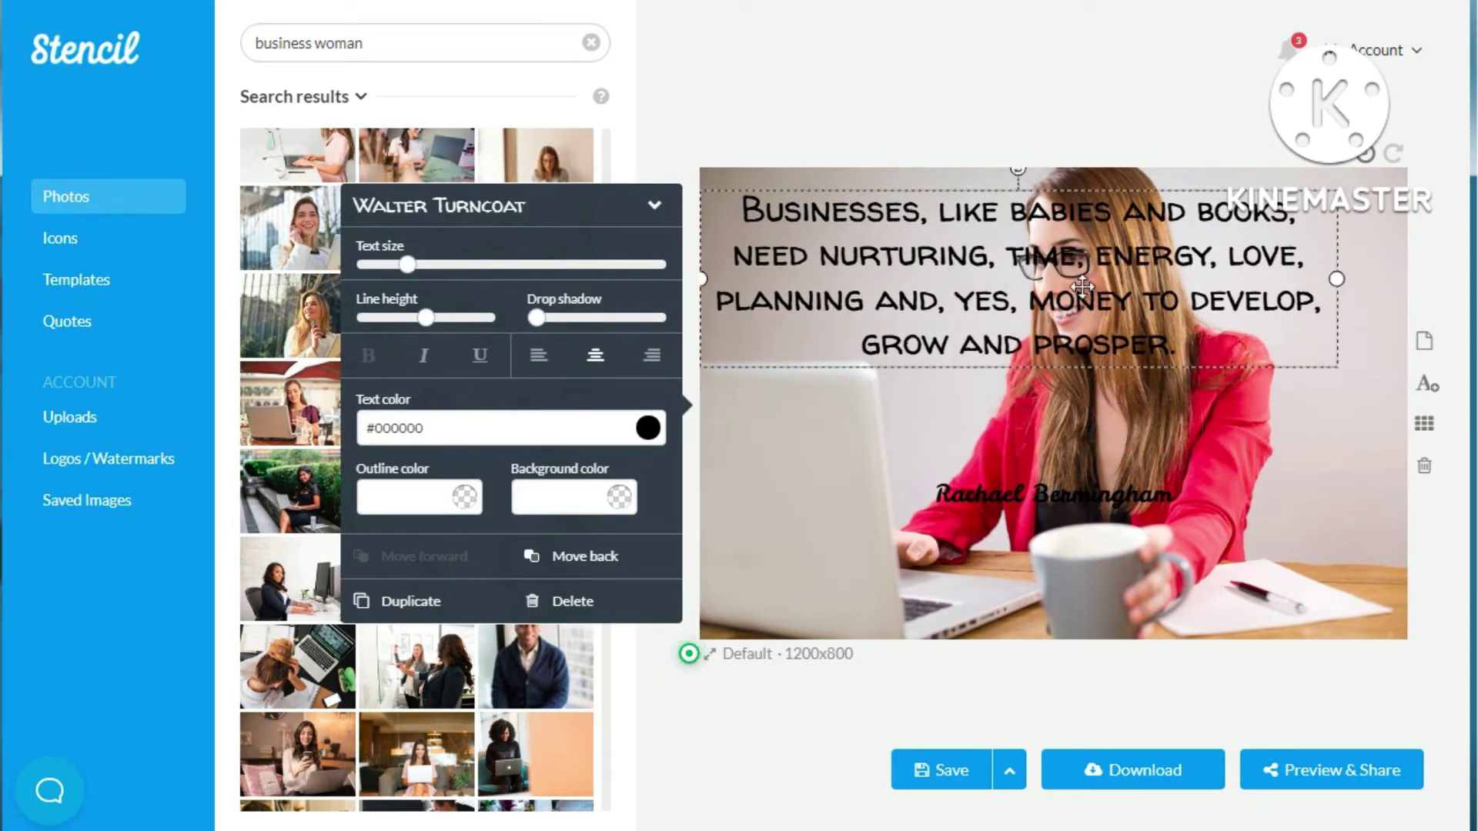
pyautogui.moveTo(1331, 279); pyautogui.dragTo(993, 302)
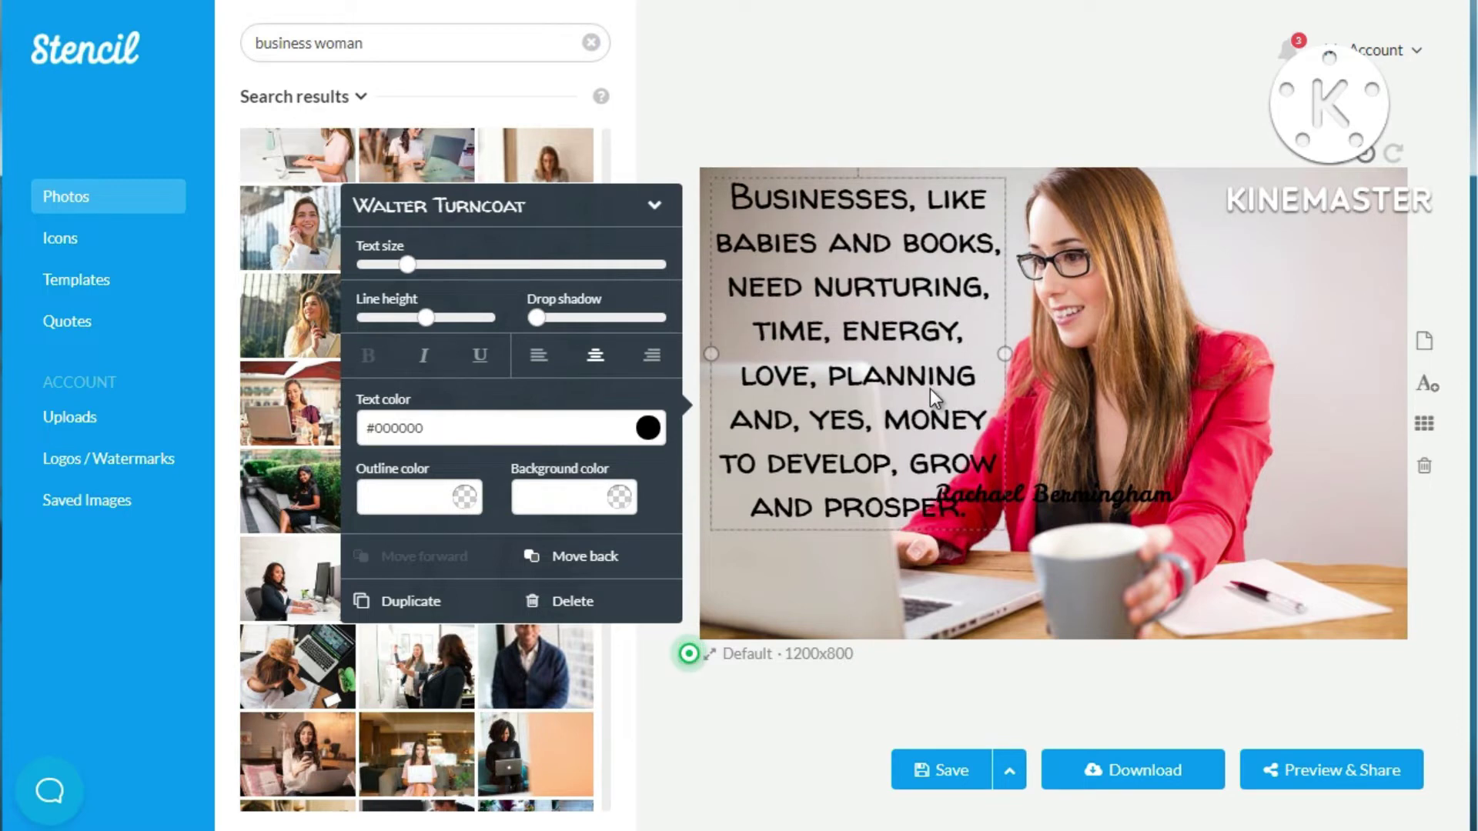
pyautogui.click(1129, 500)
pyautogui.moveTo(1129, 502)
pyautogui.mouseDown()
pyautogui.moveTo(965, 575)
pyautogui.moveTo(1031, 570)
pyautogui.moveTo(906, 586)
pyautogui.mouseUp()
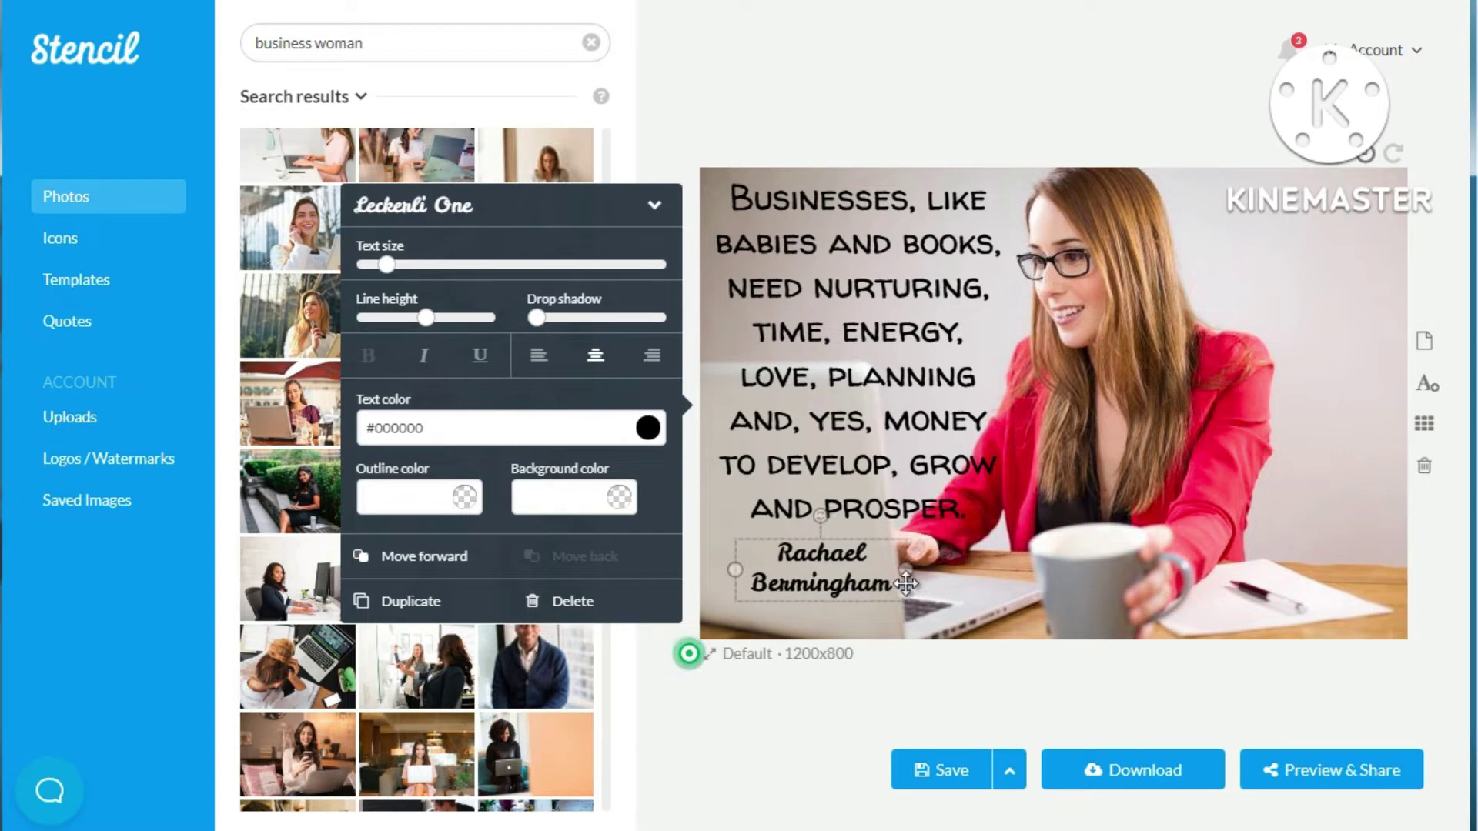
# Narrow the quote's text box slightly, set its text size to 38, and shift it up a little beside the woman
pyautogui.click(920, 436)
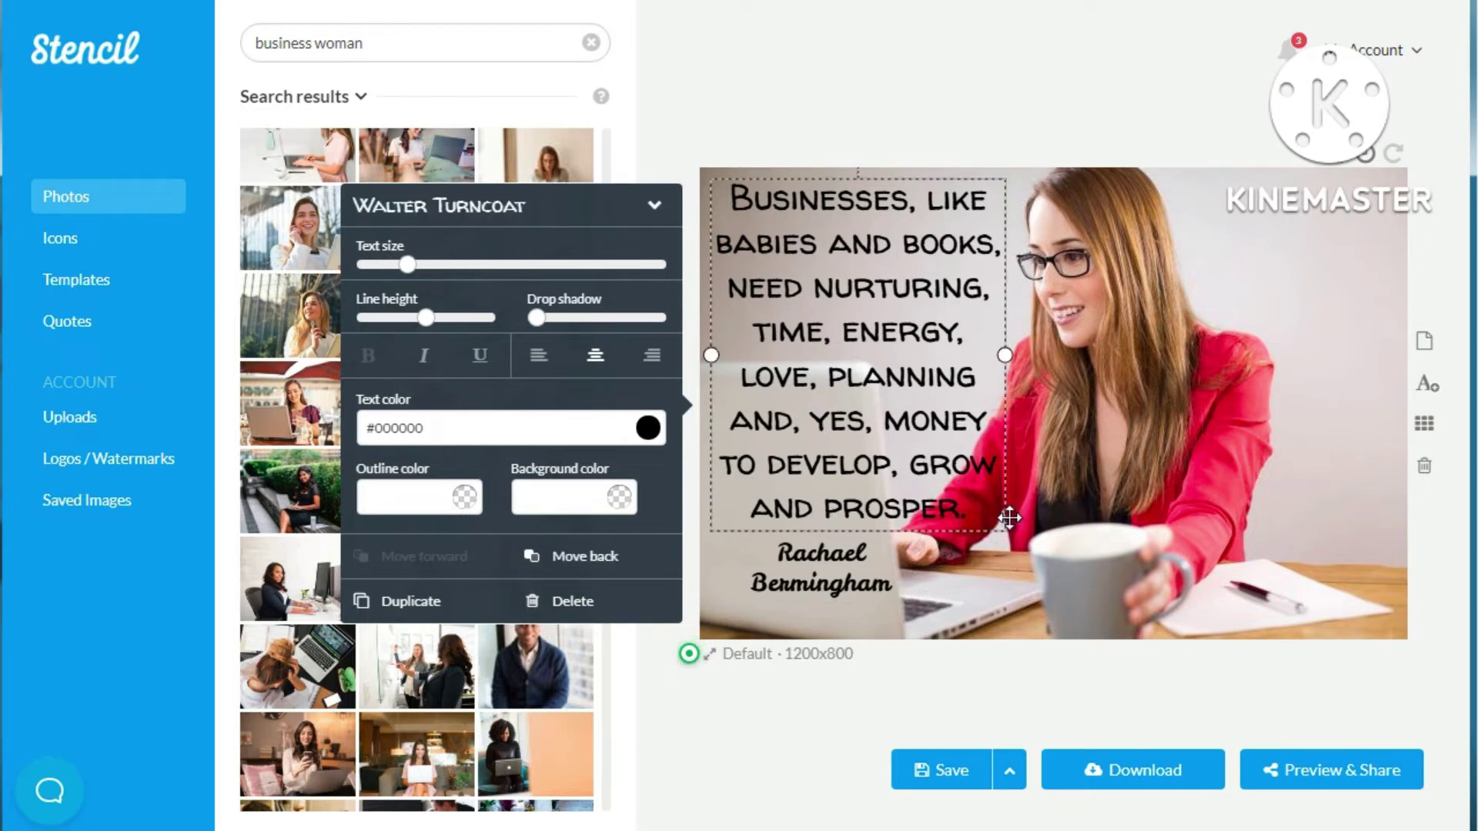
pyautogui.moveTo(1011, 358); pyautogui.dragTo(981, 360)
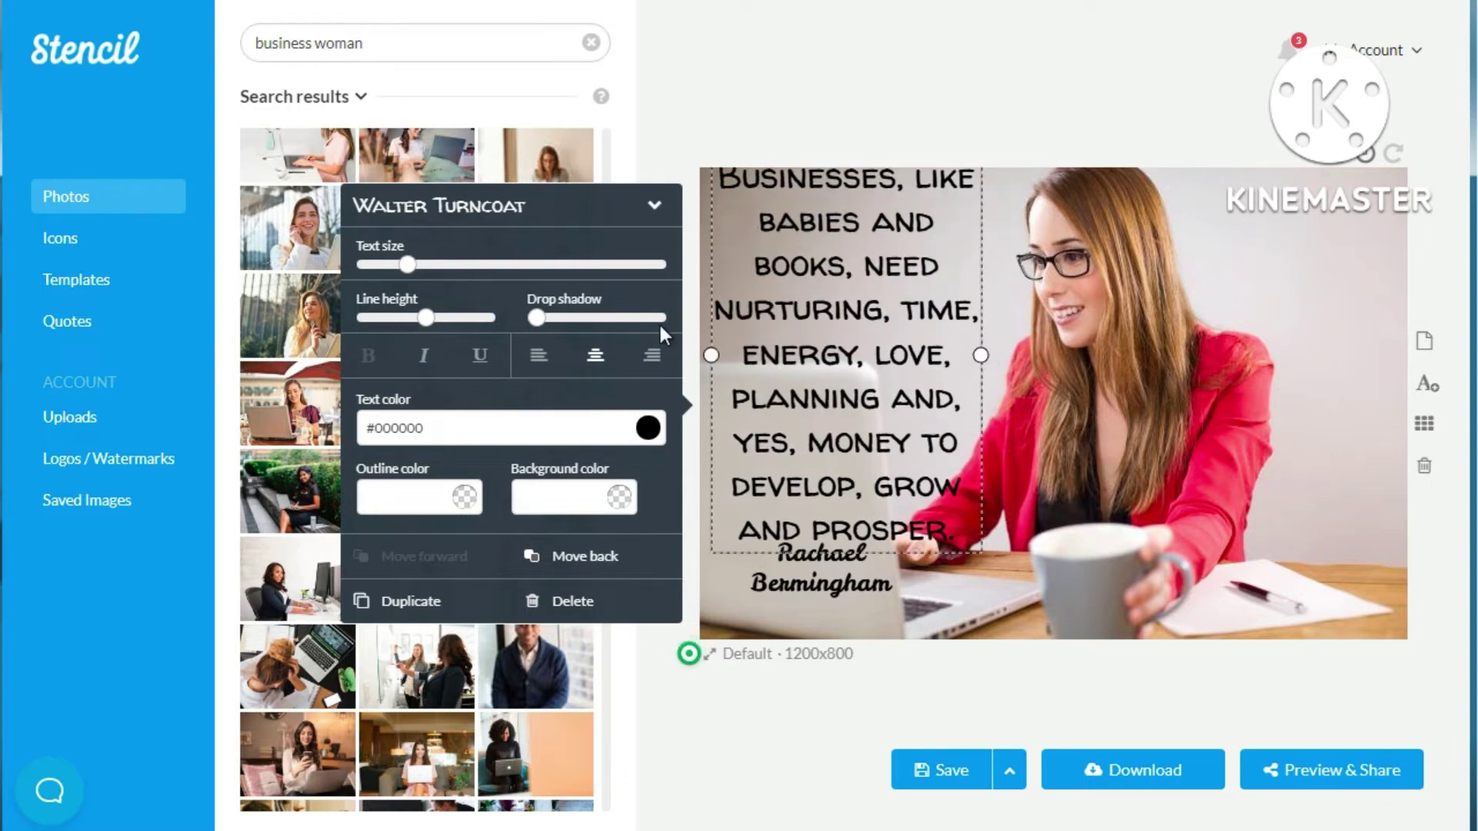
pyautogui.moveTo(396, 271)
pyautogui.moveTo(395, 271); pyautogui.dragTo(390, 266)
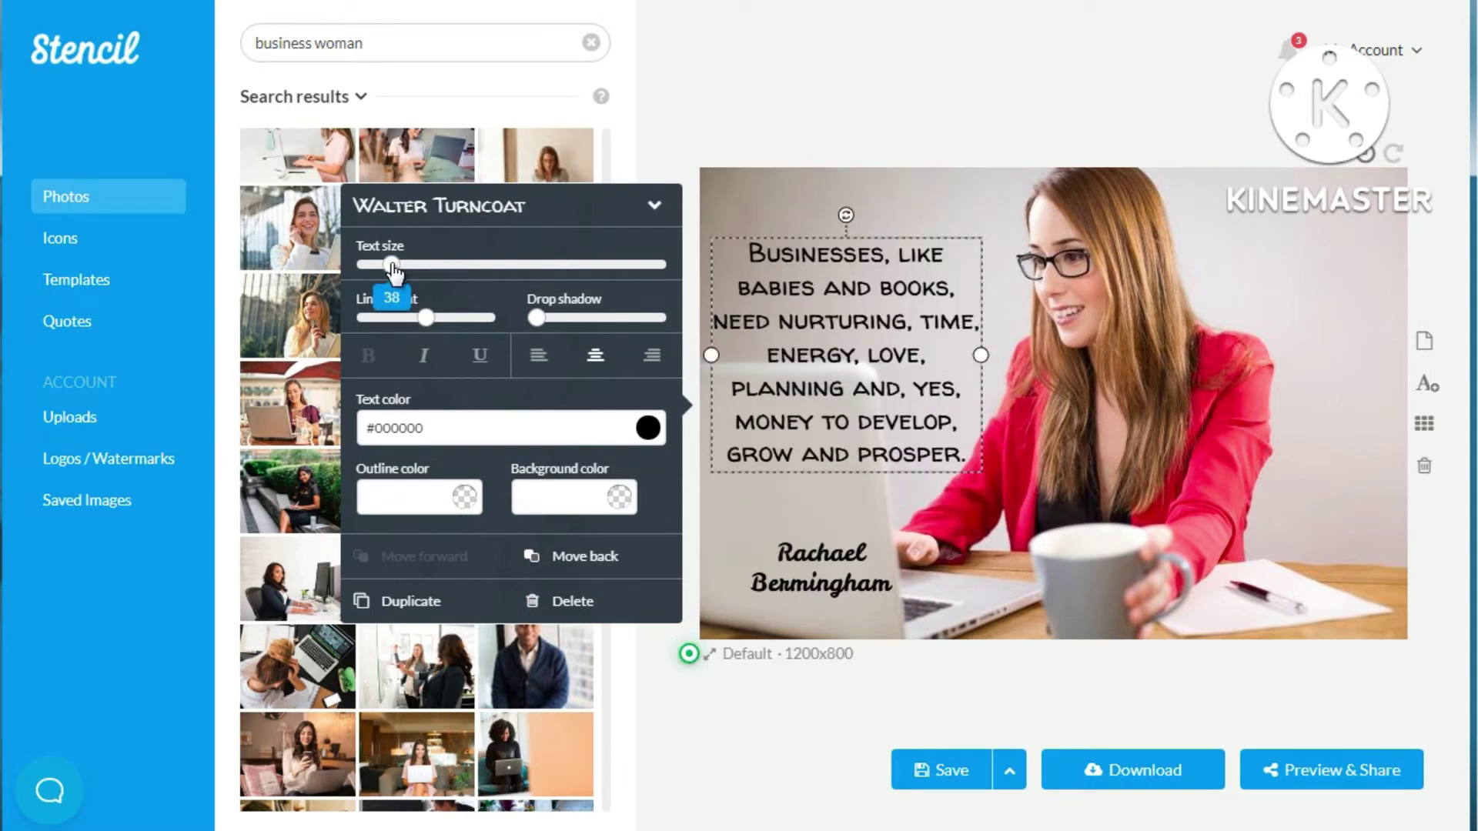
pyautogui.moveTo(916, 358); pyautogui.dragTo(912, 335)
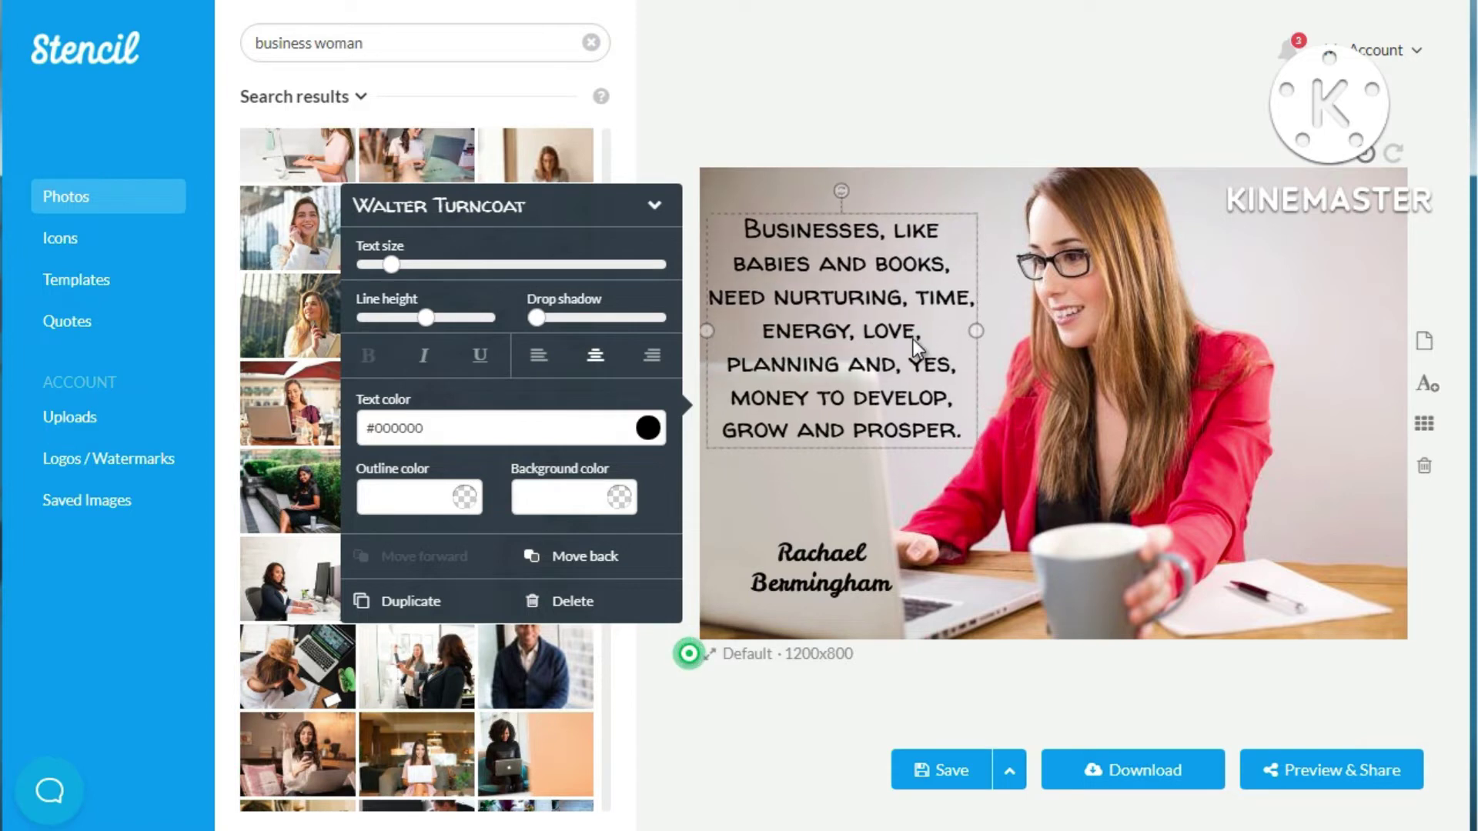
# Move the author name up directly below the last line of the quote and deselect it
pyautogui.click(823, 571)
pyautogui.moveTo(823, 570); pyautogui.dragTo(793, 495)
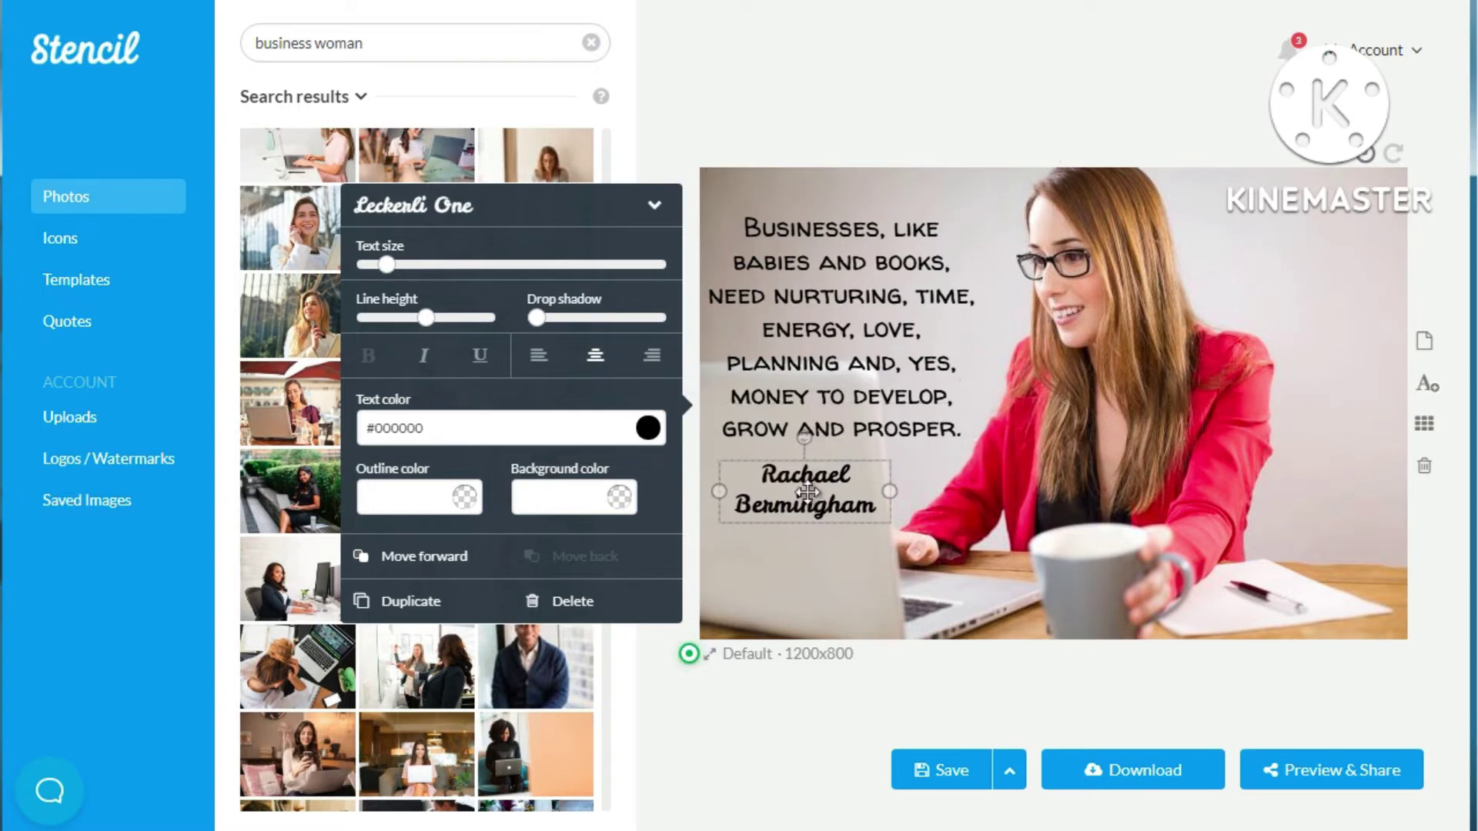
pyautogui.click(980, 156)
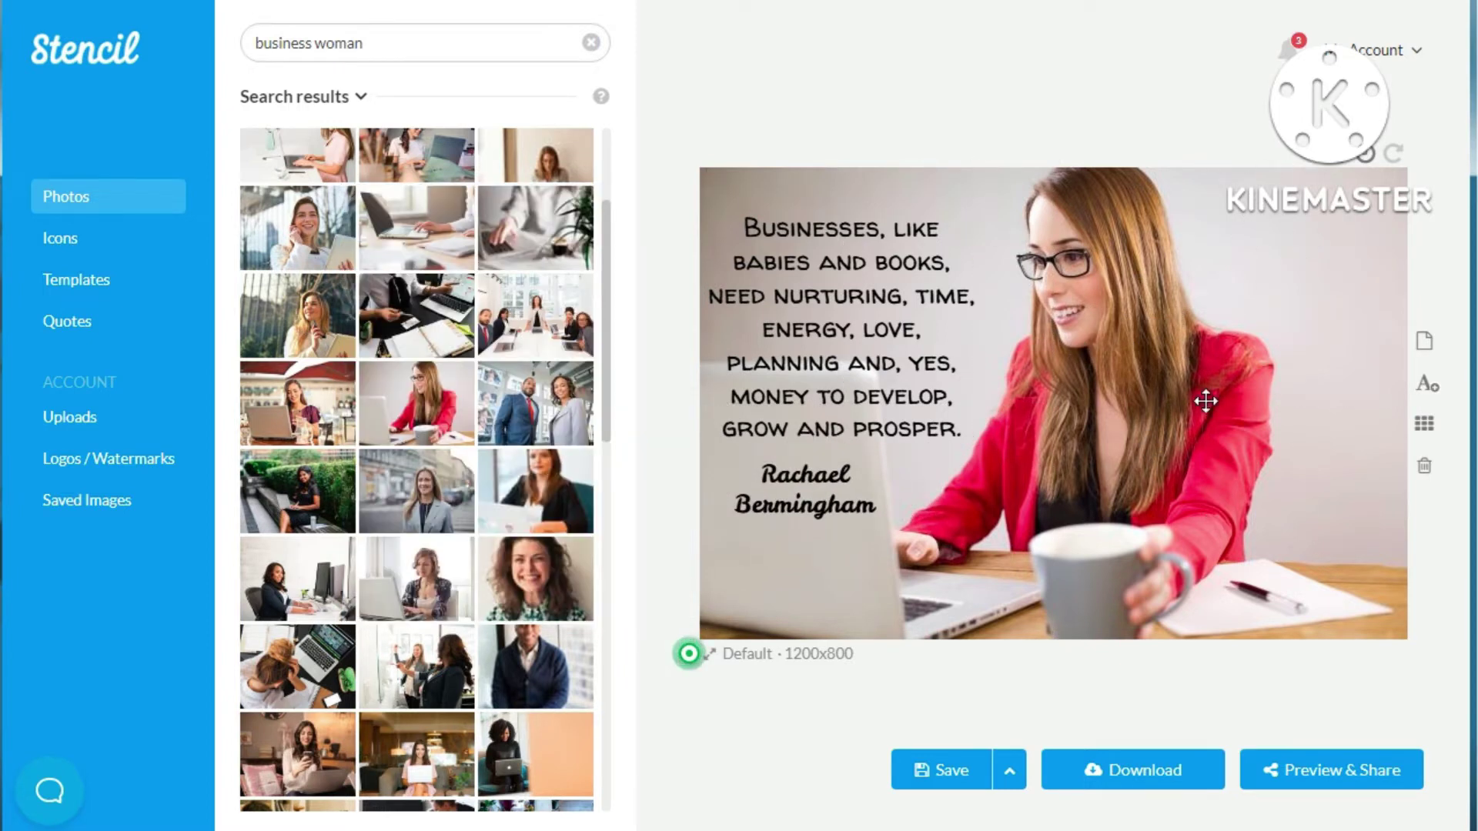